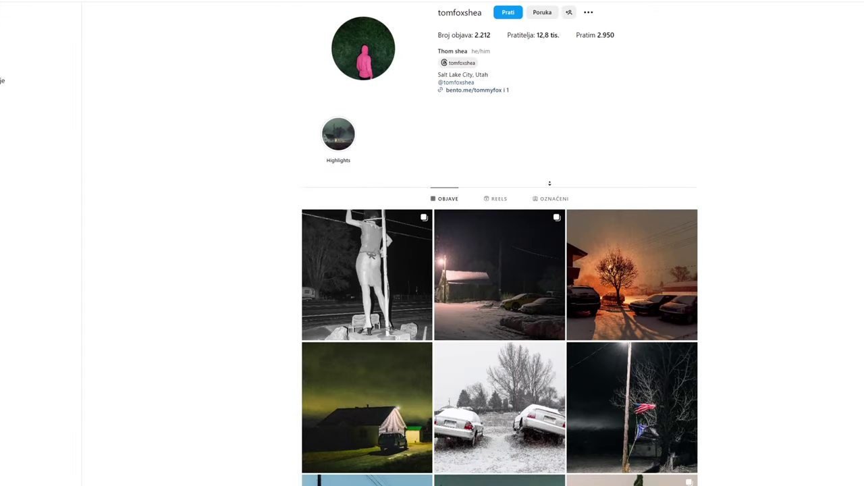
Look through the camera at the empty scene to start the farmhouse shot.
scroll(500, 270, down, 5)
scroll(500, 270, down, 8)
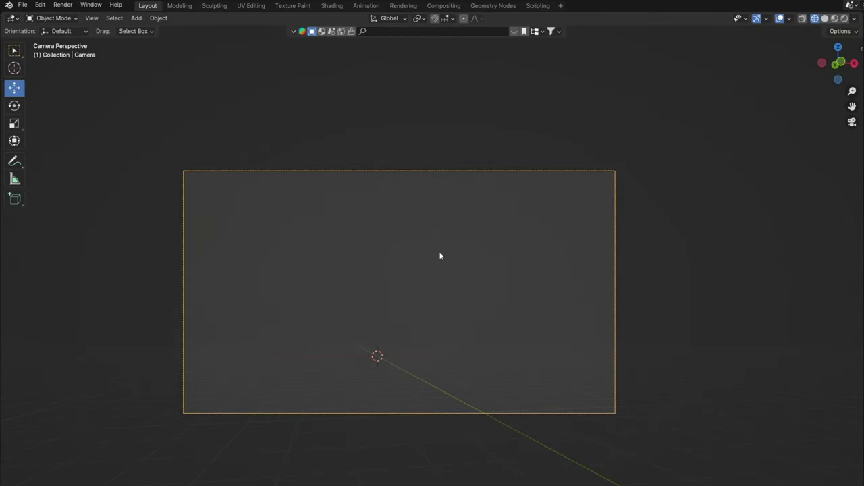
Load reference.jpg as the camera's background image.
click(714, 298)
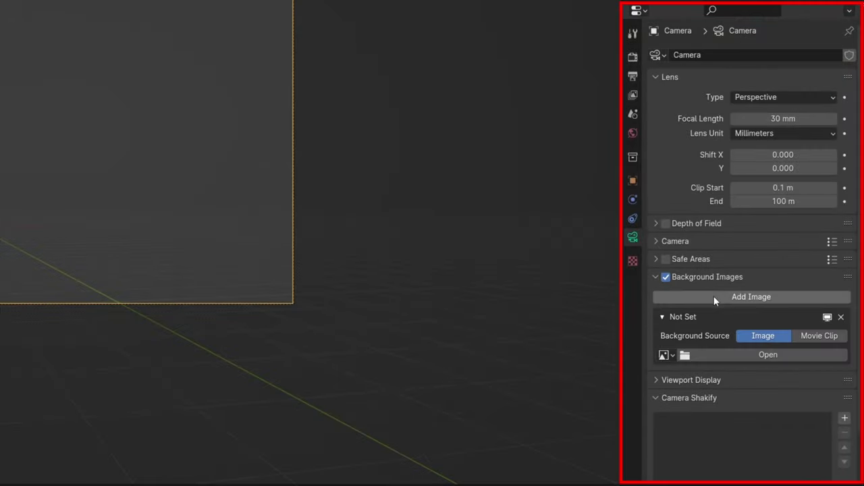
click(765, 356)
double_click(242, 140)
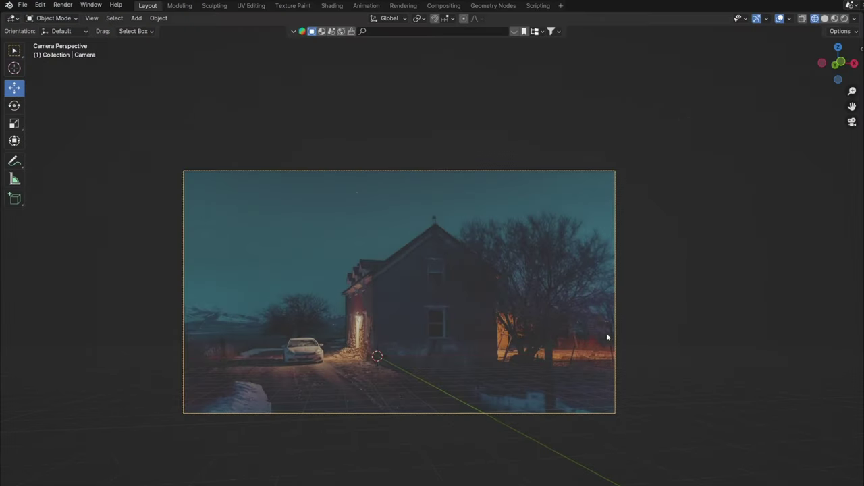
scroll(606, 333, up, 2)
Deselect the camera and add a cube to the scene.
click(405, 263)
key(shift+a)
mouse_move(333, 299)
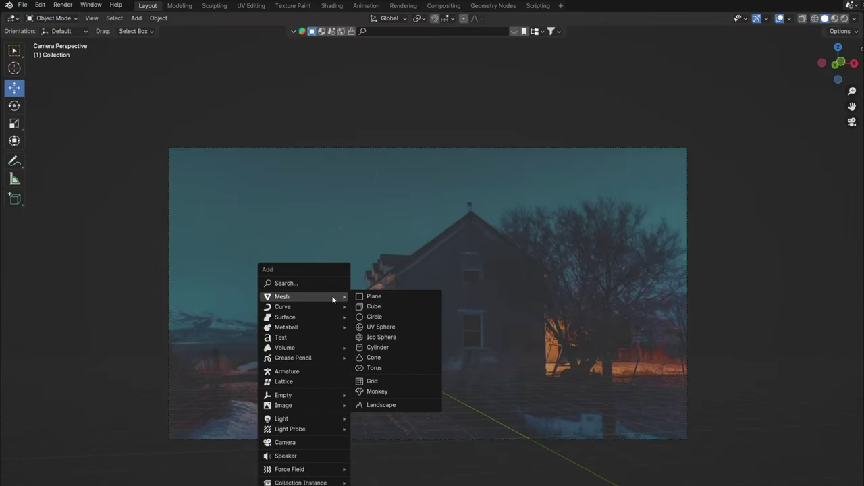
click(372, 307)
Set the cube's dimensions to 7 × 15 × 5 m.
click(793, 206)
text(7)
key(Return)
click(801, 215)
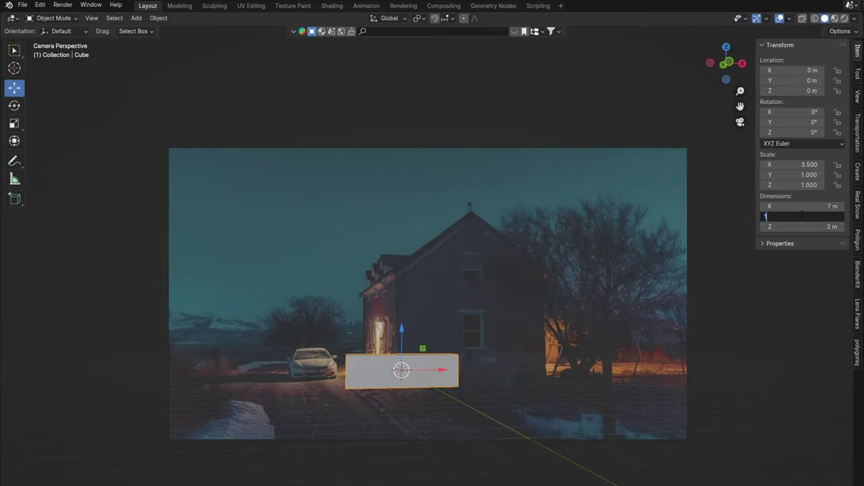
text(15)
key(Return)
click(808, 224)
text(5)
key(Return)
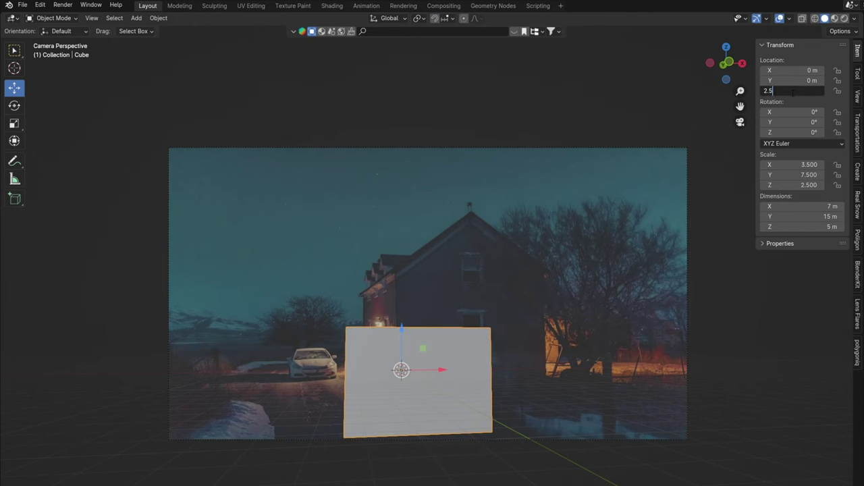
Rest the cube on the ground, show it as wireframe and slide it over the photo's house.
key(Return)
key(z)
click(367, 318)
key(g)
key(x)
click(560, 325)
Raise the box's top edge vertically to form the gabled roof ridge.
key(Tab)
key(2)
middle_drag(561, 325, 469, 287)
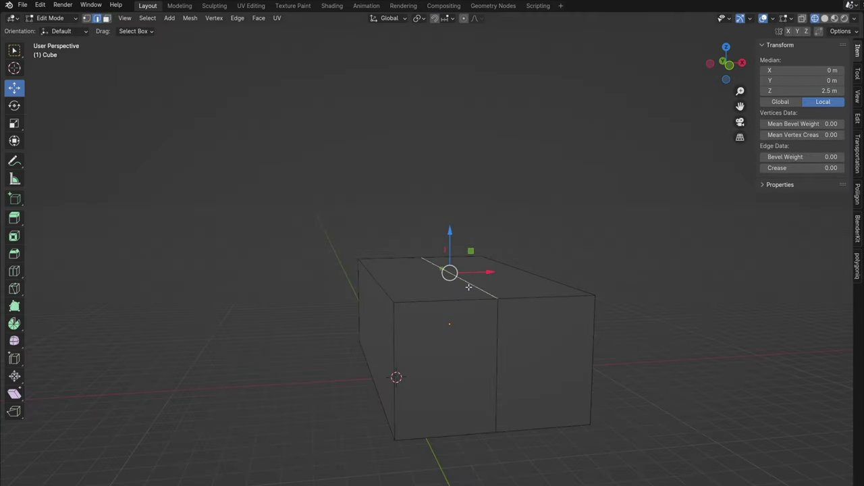
key(KP_0)
key(g)
key(z)
click(511, 194)
Rotate the dormer piece 90° about Z and scale it down to dormer size.
text(a)
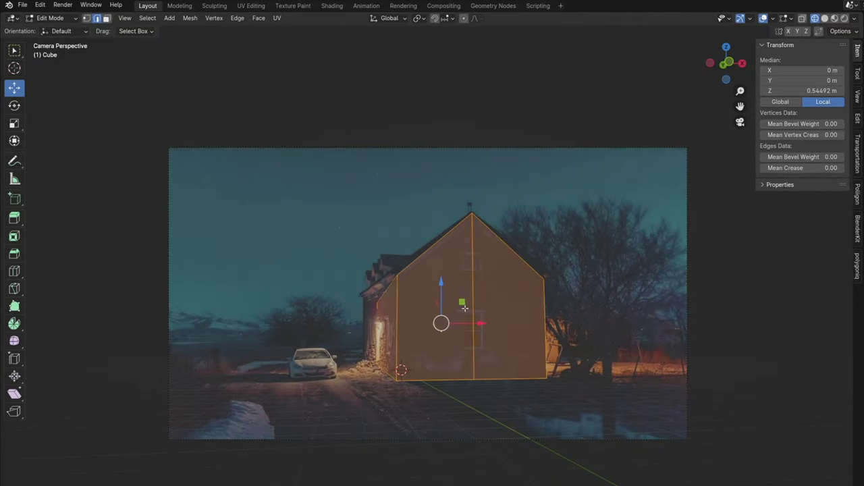
text(rz90)
key(Return)
key(z)
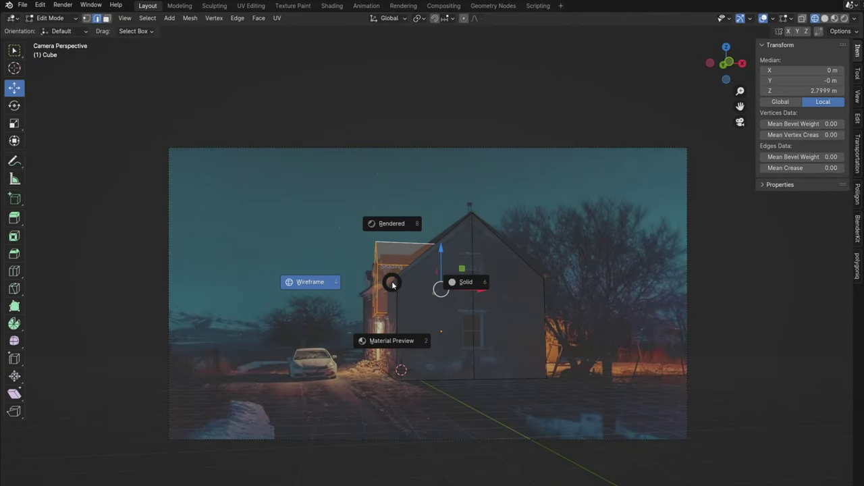
click(464, 282)
middle_drag(463, 282, 473, 270)
key(s)
click(492, 257)
Raise the dormer onto the roof and duplicate it along the roof in Y.
key(g)
key(z)
click(417, 206)
middle_drag(416, 206, 460, 230)
key(shift+d)
key(y)
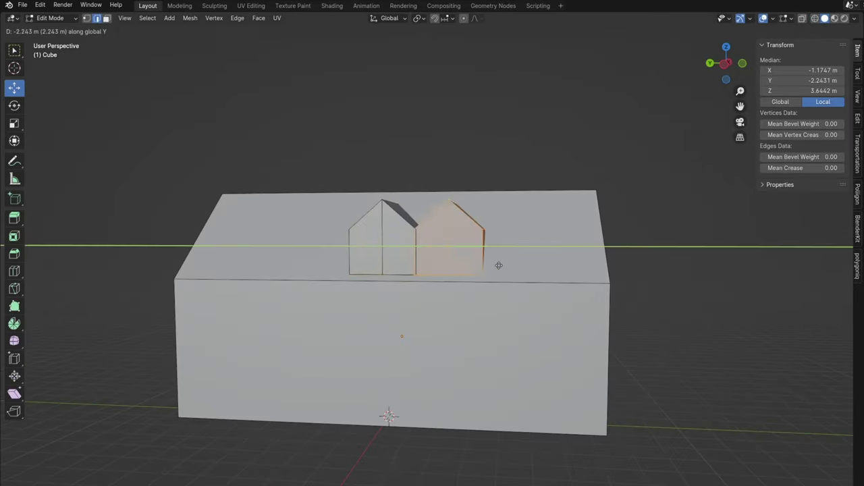
click(372, 250)
Flatten the selected face and move it onto the gable end wall.
key(KP_0)
key(g)
click(506, 227)
key(r)
click(477, 255)
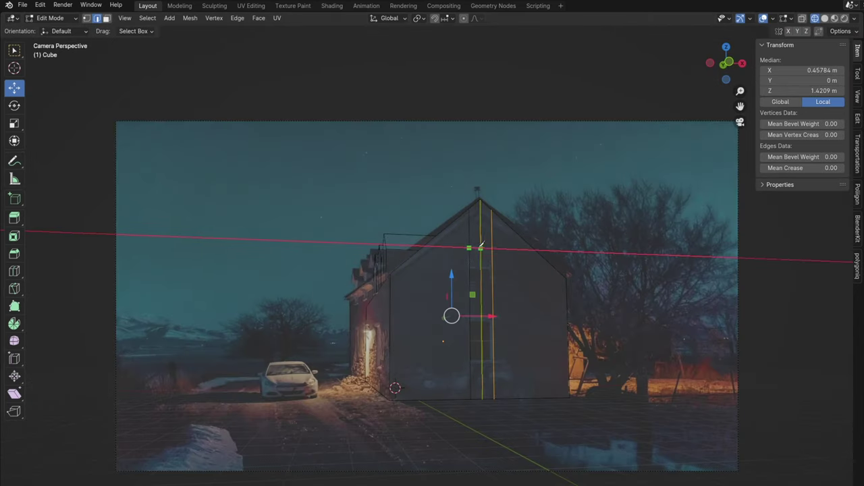
key(g)
click(476, 310)
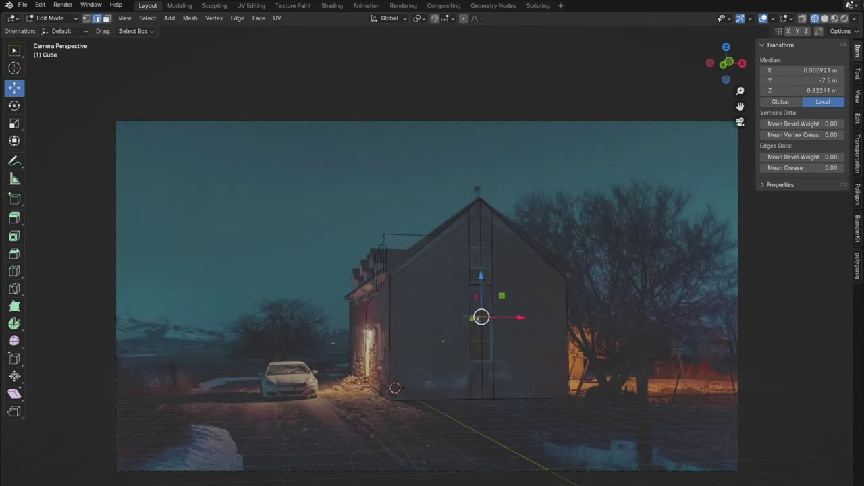
Inset the two gable-end window faces and delete them to make window openings.
key(alt+z)
click(481, 272)
key(g)
key(y)
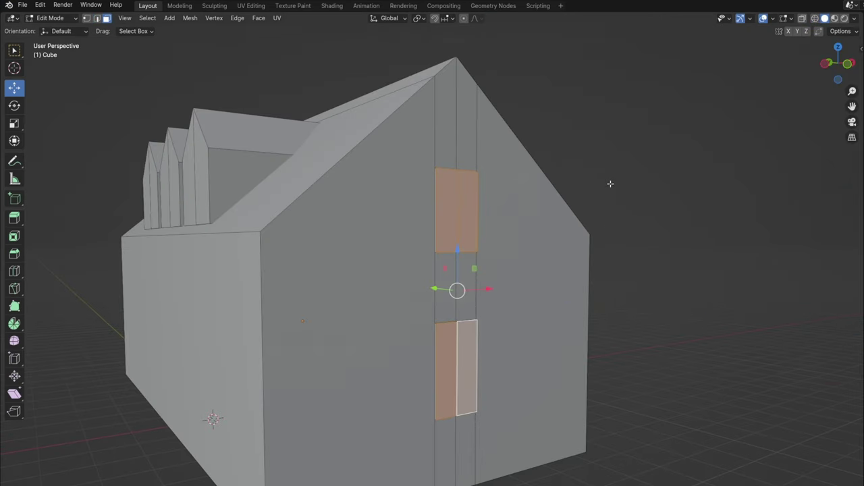
key(i)
click(597, 219)
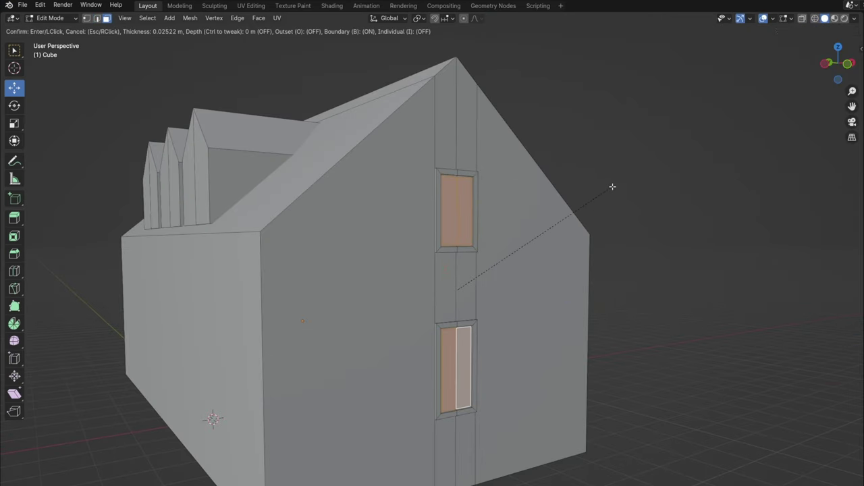
click(552, 188)
key(x)
click(553, 187)
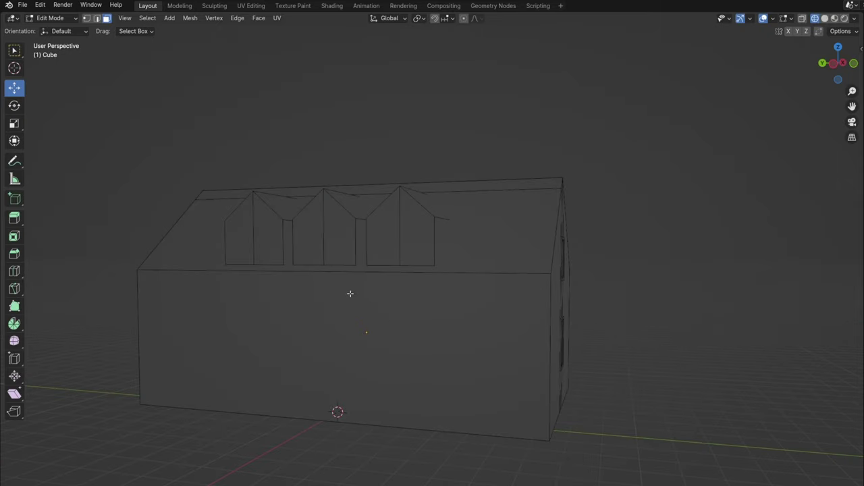
Inset the front door face to frame the door opening.
click(349, 293)
middle_drag(452, 340, 466, 257)
key(i)
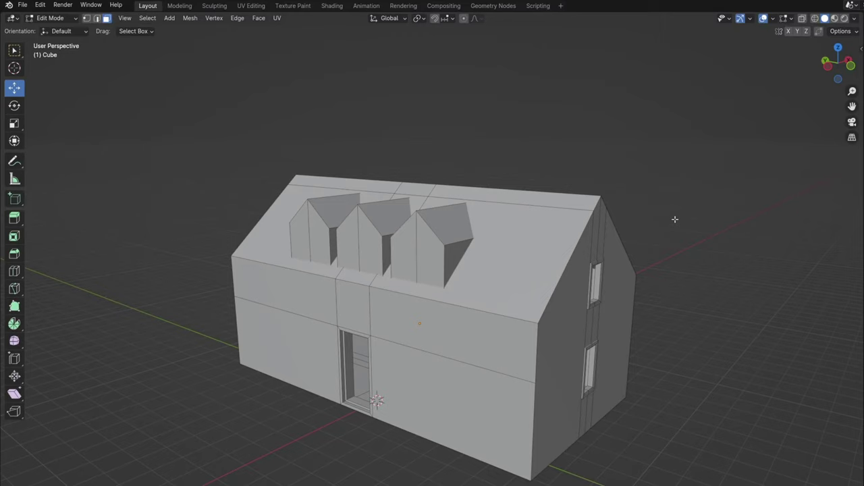
Enlarge both main roof slopes for an overhang and extrude them for thickness.
click(286, 223)
shift+click(573, 278)
middle_drag(573, 277, 490, 250)
key(s)
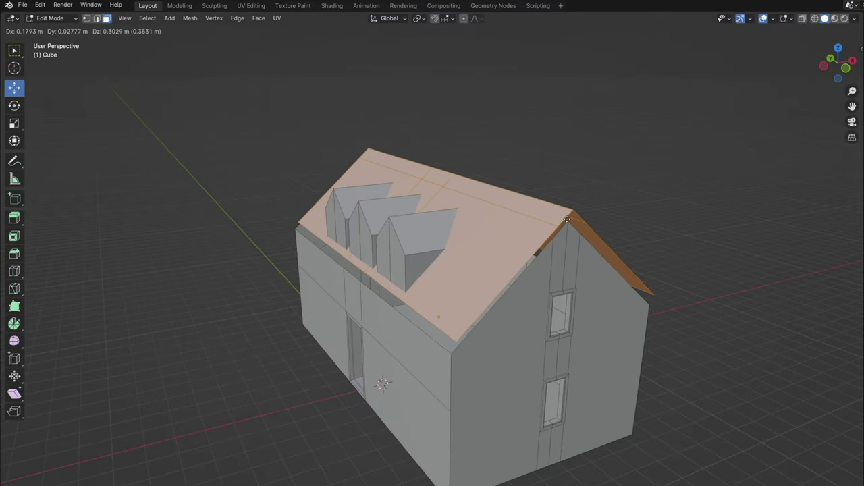
key(Escape)
key(s)
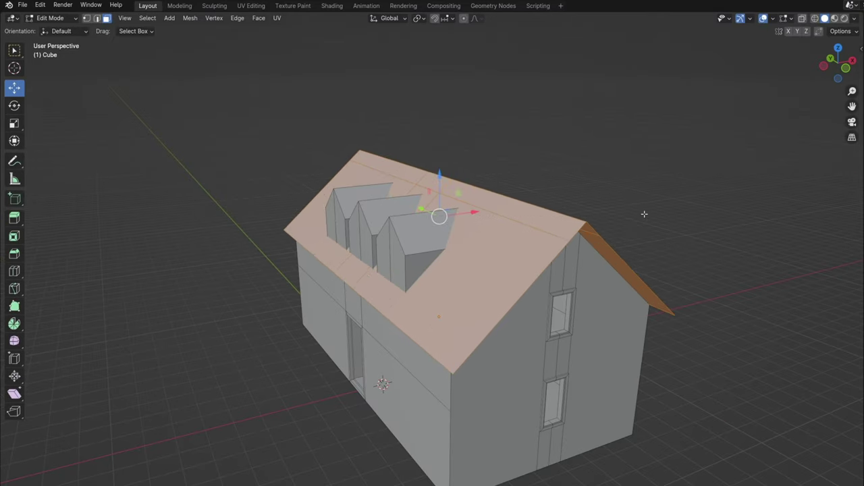
key(alt+e)
click(647, 209)
click(655, 192)
Widen the dormer roofs and rotate a dormer about Z to match the photo.
middle_drag(655, 193, 475, 218)
click(476, 218)
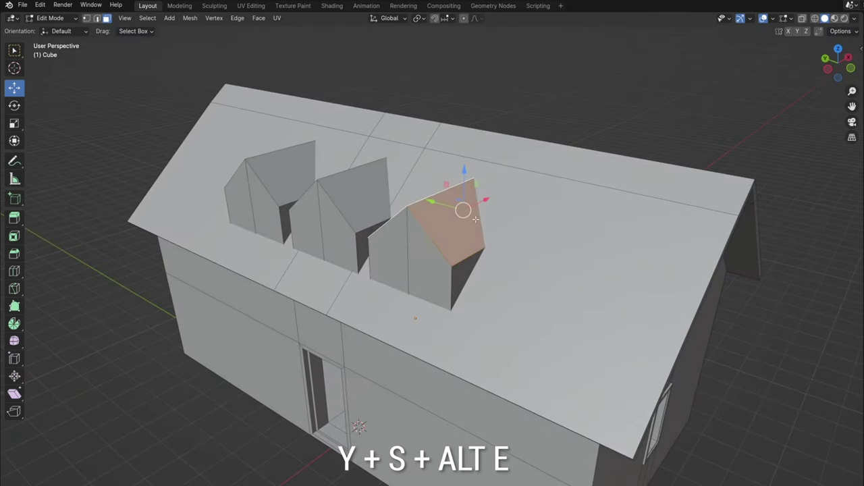
click(553, 186)
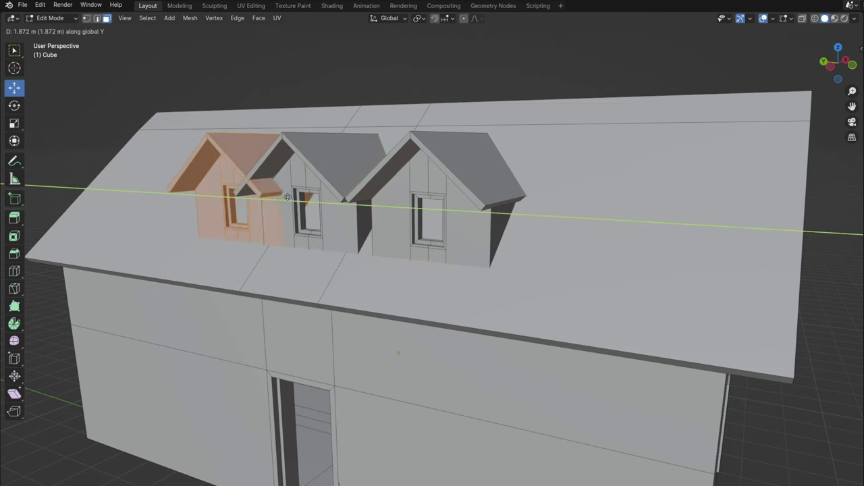
key(Return)
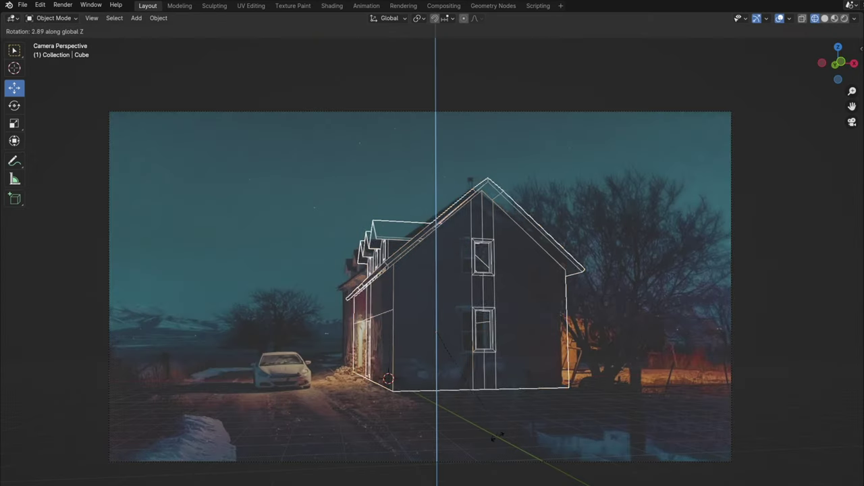
key(Return)
key(r)
key(x)
key(z)
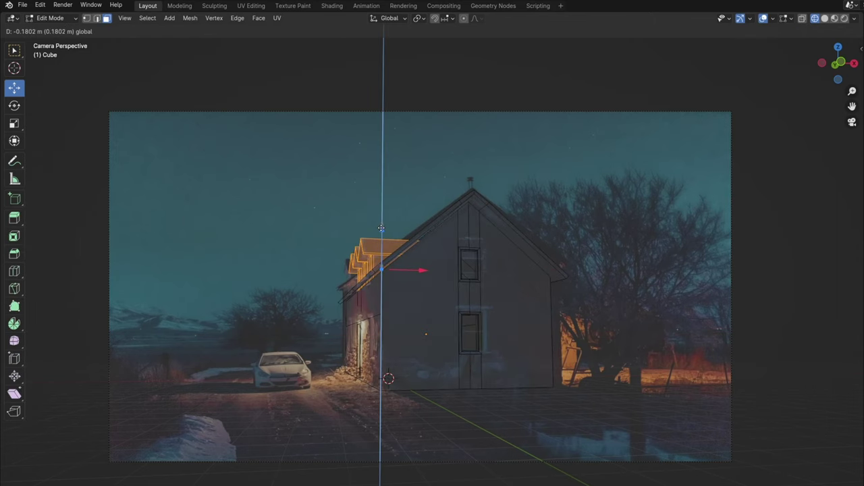
Scale the whole house along X to match the photographed width.
key(a)
key(s)
key(x)
key(Return)
key(alt+a)
scroll(573, 256, down, 3)
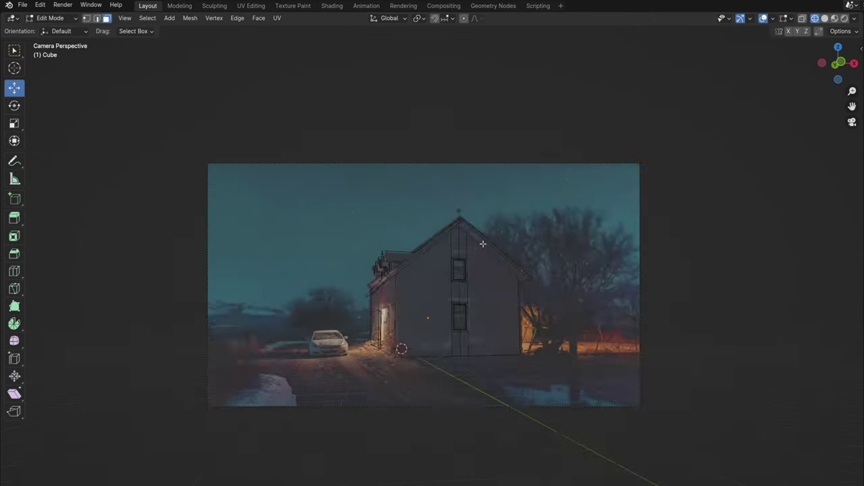
Add a plane for the road and move it along X beside the house.
middle_drag(472, 256, 516, 264)
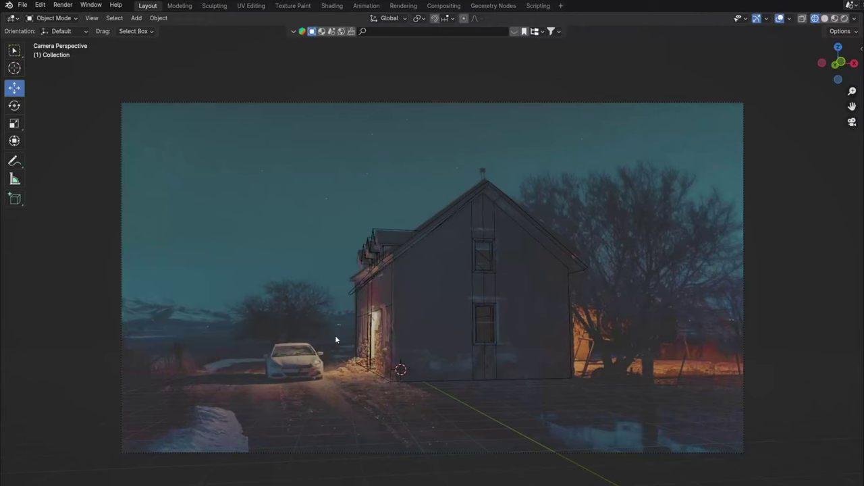
key(shift+a)
mouse_move(348, 338)
click(376, 336)
key(g)
key(x)
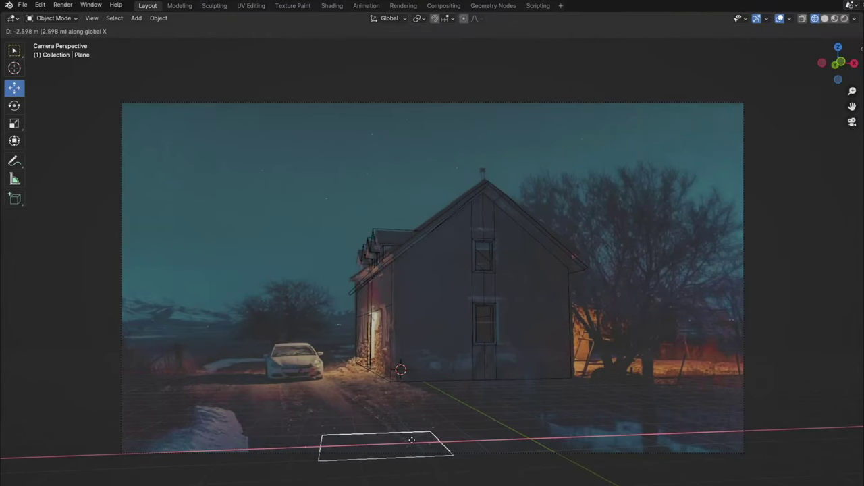
key(Return)
key(KP_7)
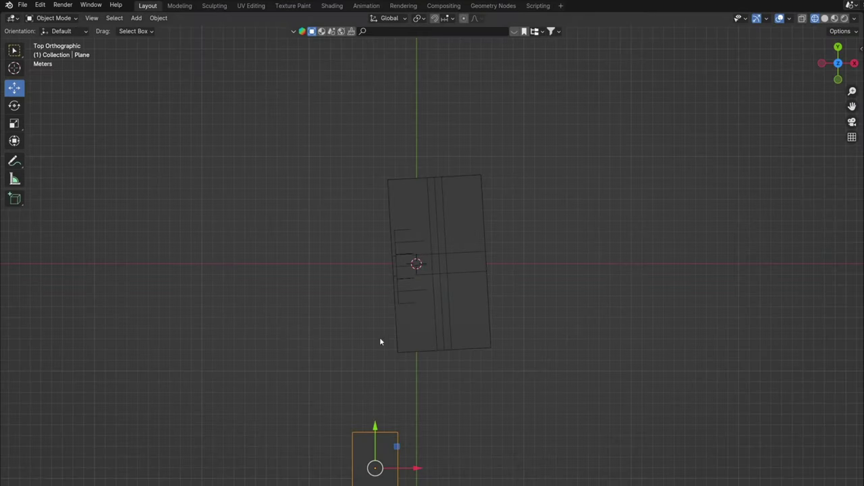
Extend the road's end along X and nudge its vertices to match the photo.
key(Tab)
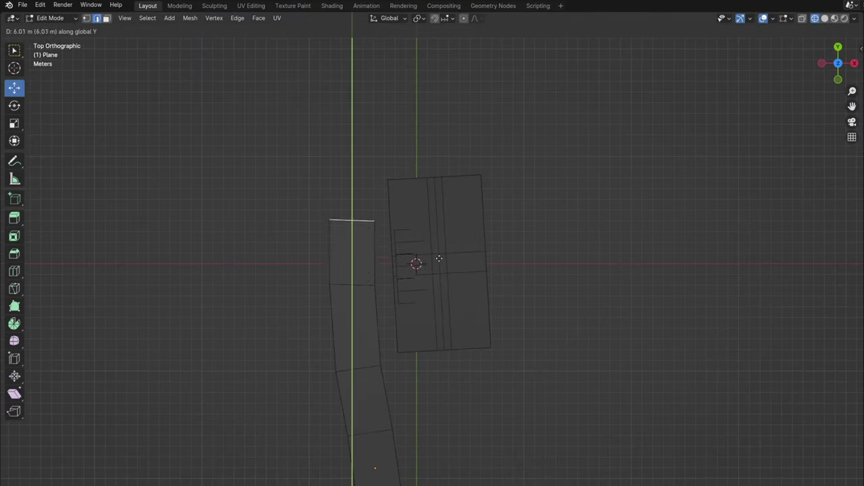
key(x)
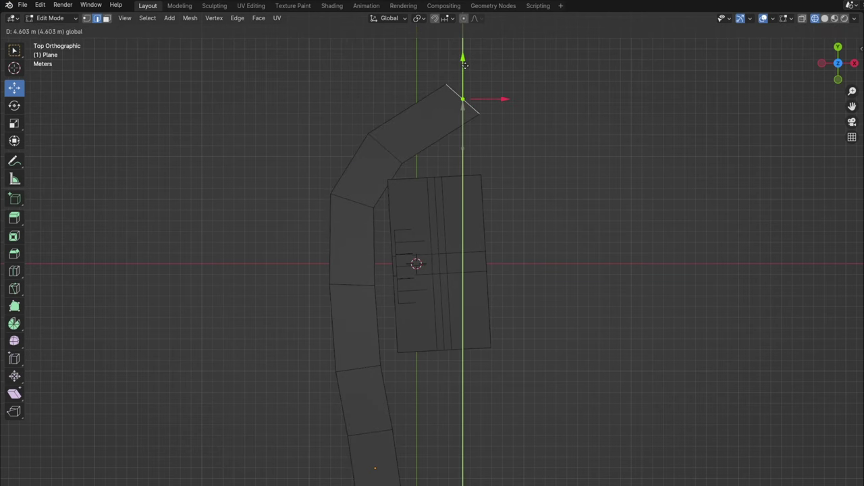
click(500, 185)
key(KP_0)
drag(439, 372, 472, 368)
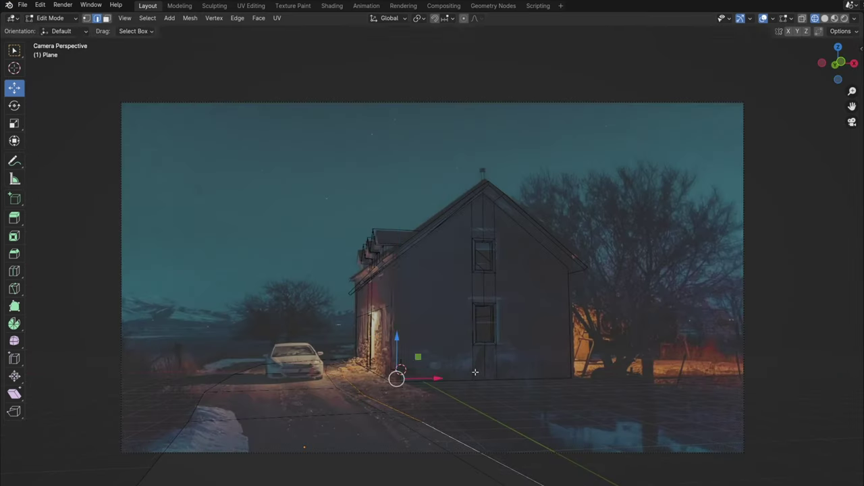
middle_drag(472, 368, 441, 336)
key(g)
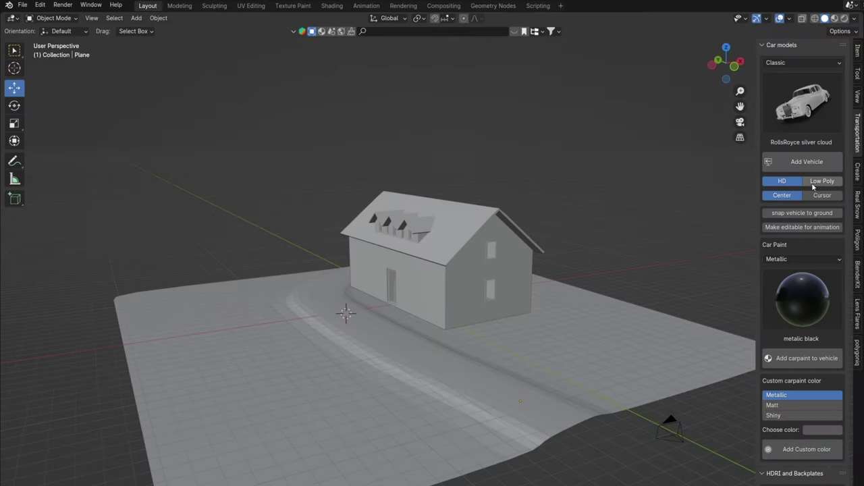
Slide the RollsRoyce silver cloud car along X and Z onto the road.
key(g)
key(x)
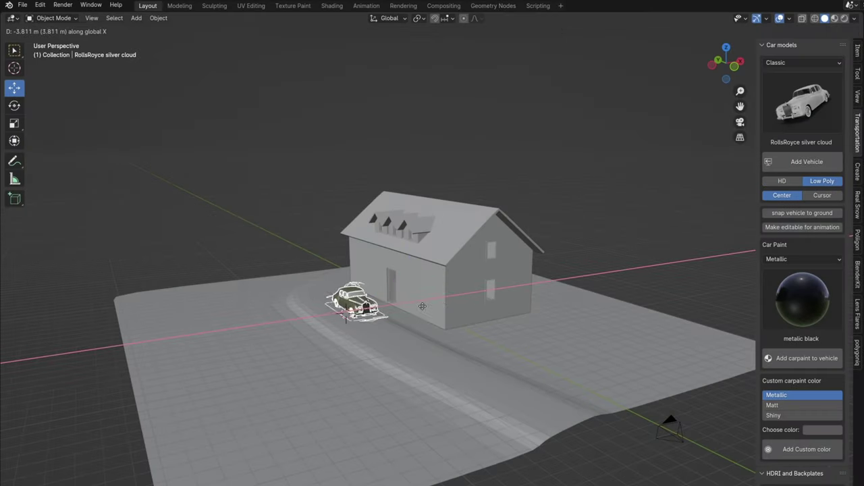
key(z)
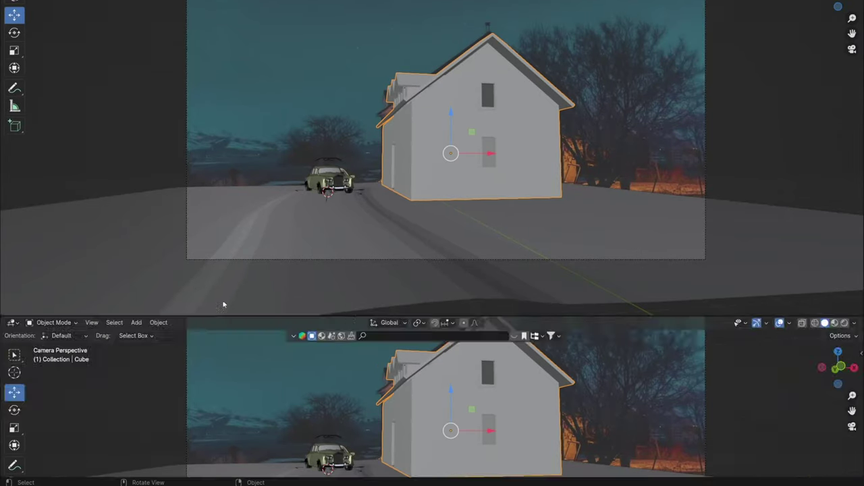
Split the layout into a shader editor and an image editor below the viewport.
click(11, 322)
click(35, 418)
drag(2, 318, 309, 330)
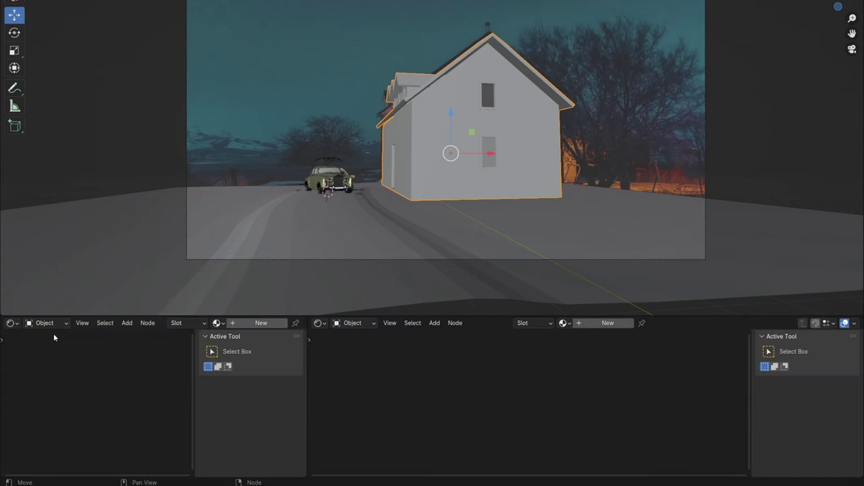
click(12, 322)
click(38, 374)
Create a House material with an Image Texture node for reference.jpg, previewed on the model.
double_click(604, 322)
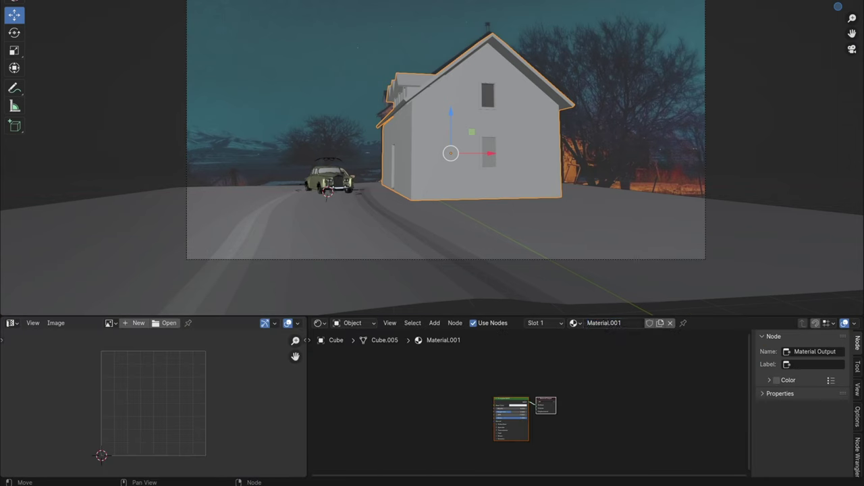
scroll(459, 434, up, 3)
key(shift+a)
text(ima)
key(Return)
click(412, 402)
click(387, 408)
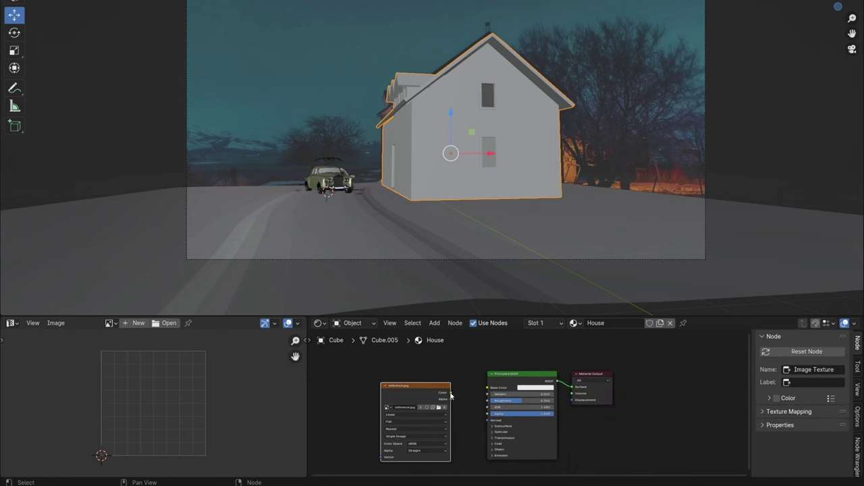
click(458, 274)
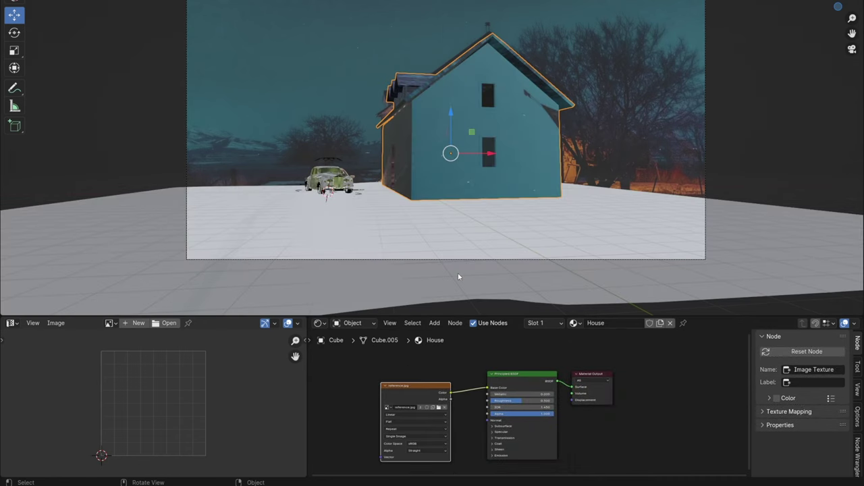
Project the house UVs from the camera view and shift them onto the photo.
key(Tab)
key(u)
click(443, 166)
scroll(206, 384, up, 3)
key(a)
key(g)
key(Return)
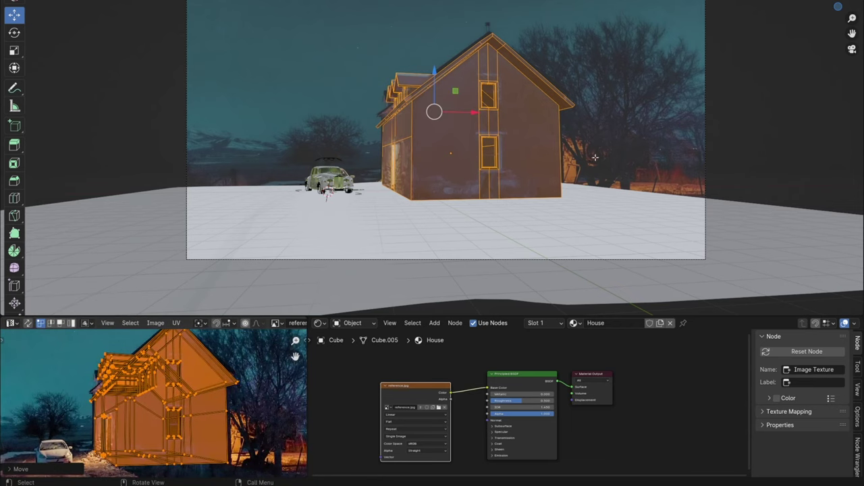
Move the dormer UV island over the dormer in the photo.
key(alt+a)
scroll(405, 88, up, 1)
key(l)
scroll(141, 391, up, 3)
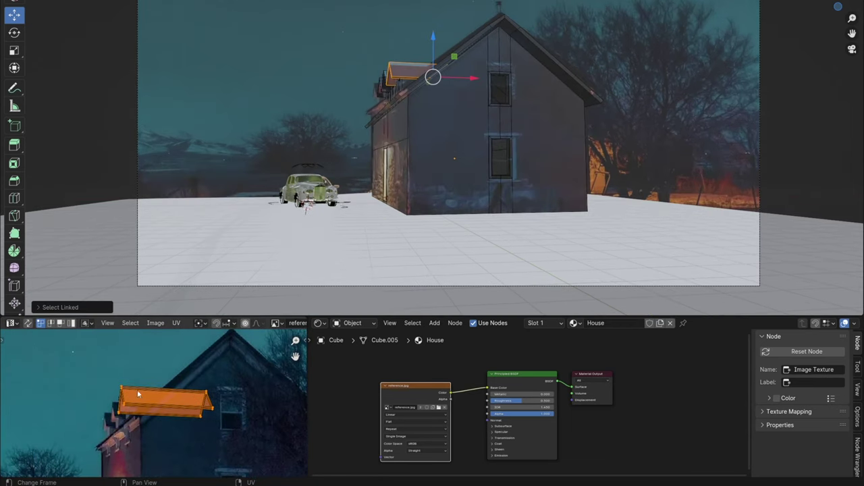
key(g)
key(Return)
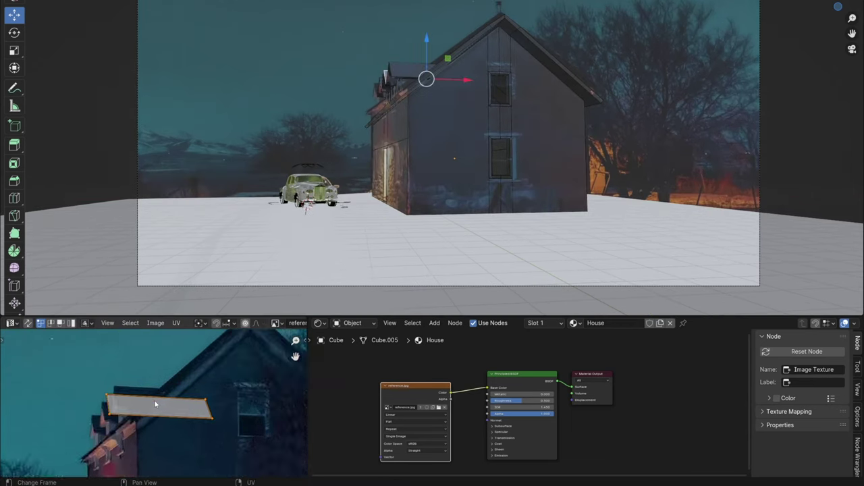
Stretch the dormer island vertically along Y and select the right gable face.
scroll(169, 405, up, 2)
key(g)
key(s)
key(y)
key(Return)
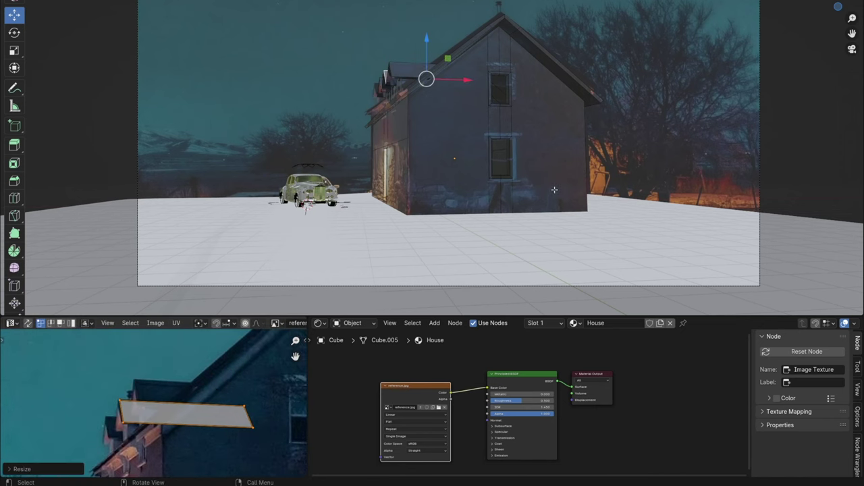
click(537, 133)
Confirm the gable face's UV placement, then scroll down to the WiFi6 Wireless Bridge section.
key(g)
key(Return)
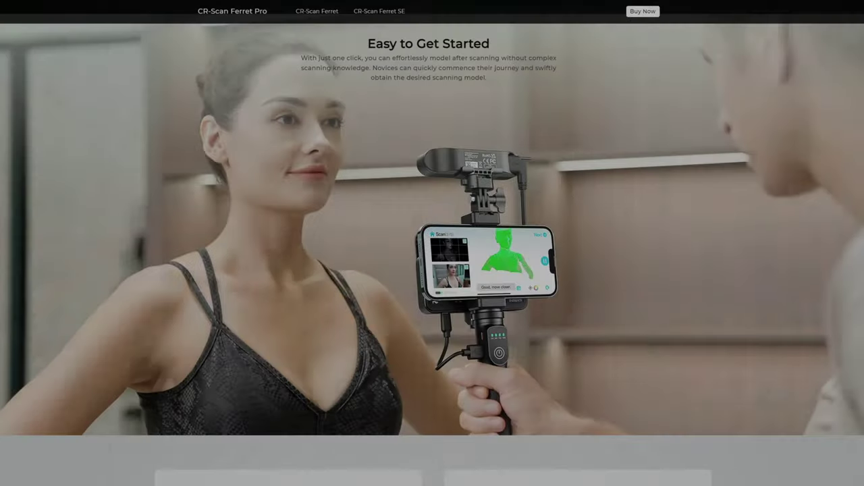
scroll(432, 243, down, 6)
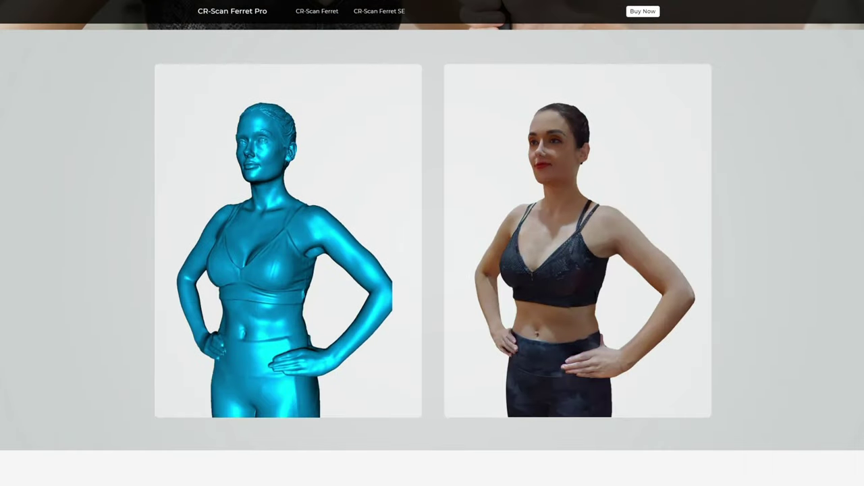
scroll(432, 243, down, 10)
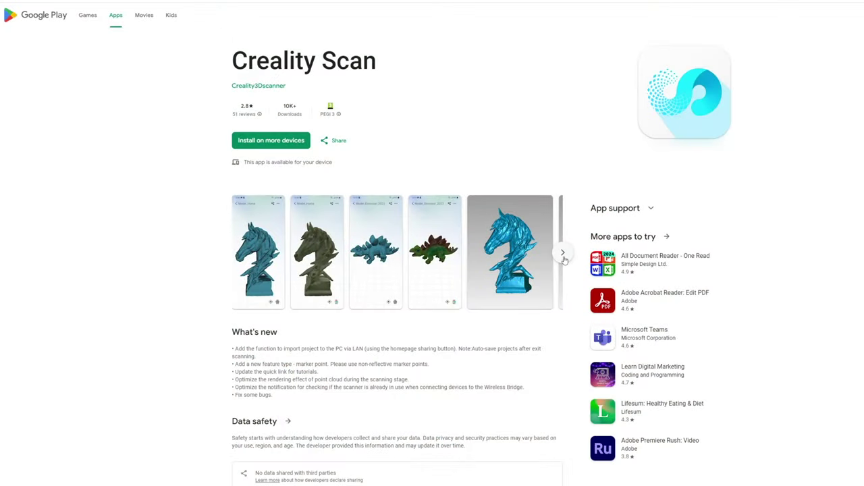
Advance the Creality Scan screenshot carousel to show more screenshots.
click(563, 255)
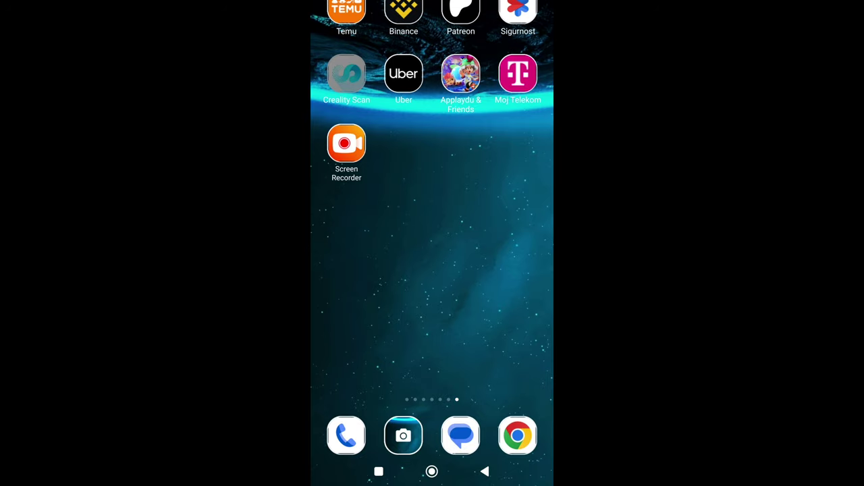
Launch the Creality Scan app and bring up its scan settings.
click(346, 74)
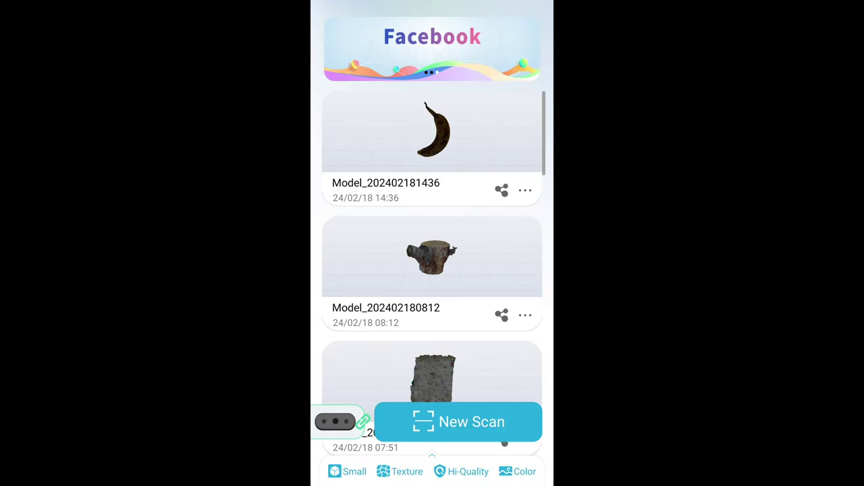
click(432, 455)
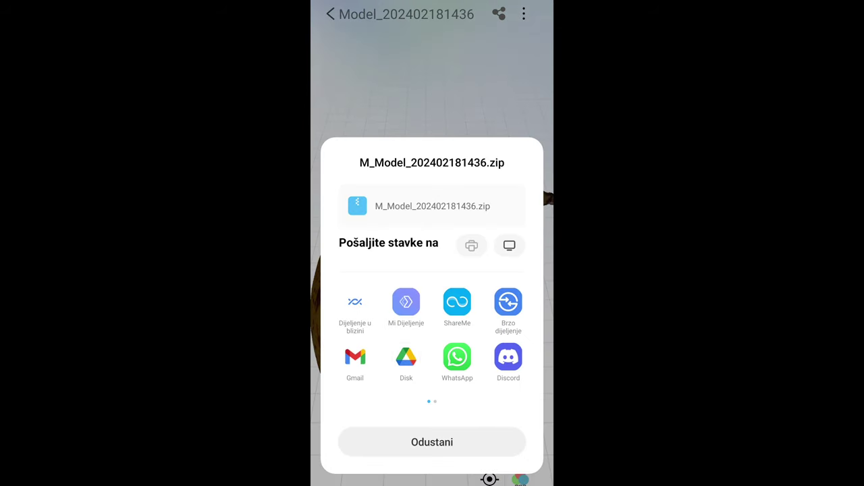
Save the scan to Google Drive as banana.zip in the Ferret folder and check upload progress.
click(405, 358)
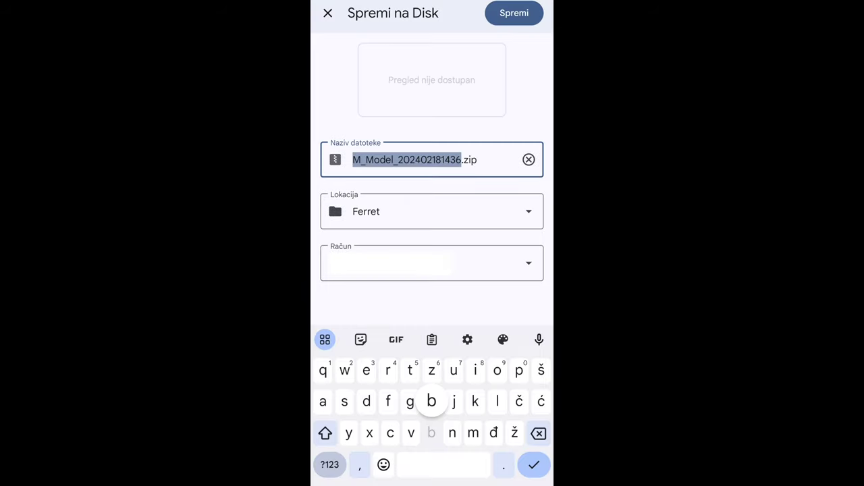
click(514, 13)
drag(432, 3, 433, 304)
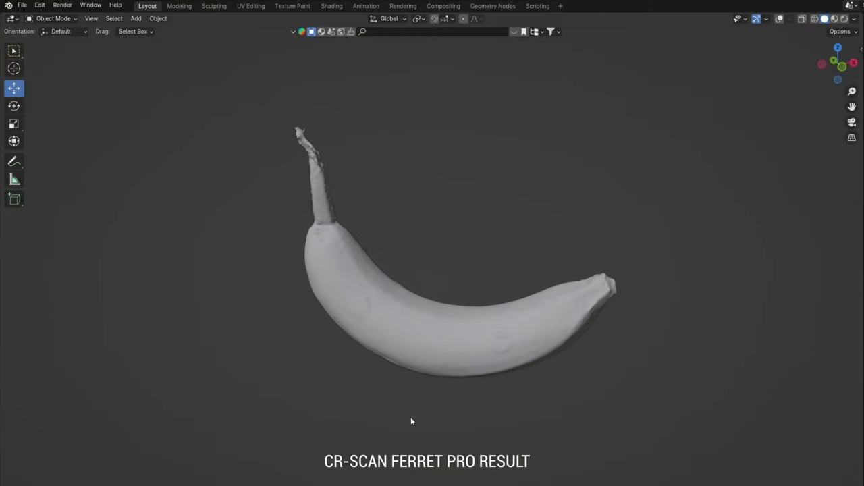
Inspect the imported banana scan from several angles in wireframe shading.
middle_drag(411, 417, 378, 353)
click(297, 348)
scroll(402, 333, up, 5)
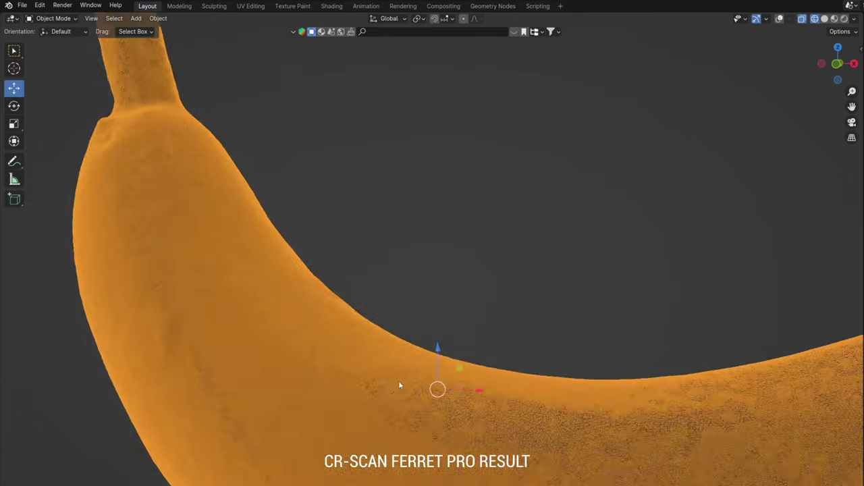
mouse_move(396, 394)
middle_down()
mouse_move(315, 436)
mouse_move(384, 412)
middle_up()
scroll(378, 405, down, 8)
middle_drag(398, 378, 459, 363)
scroll(460, 361, up, 2)
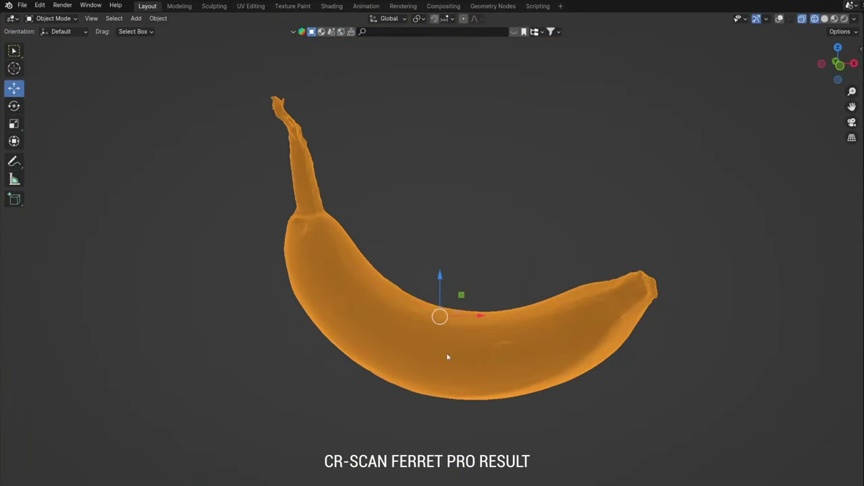
Show the banana's texture in Material Preview, then switch to Rendered shading.
key(z)
click(430, 403)
scroll(535, 254, down, 3)
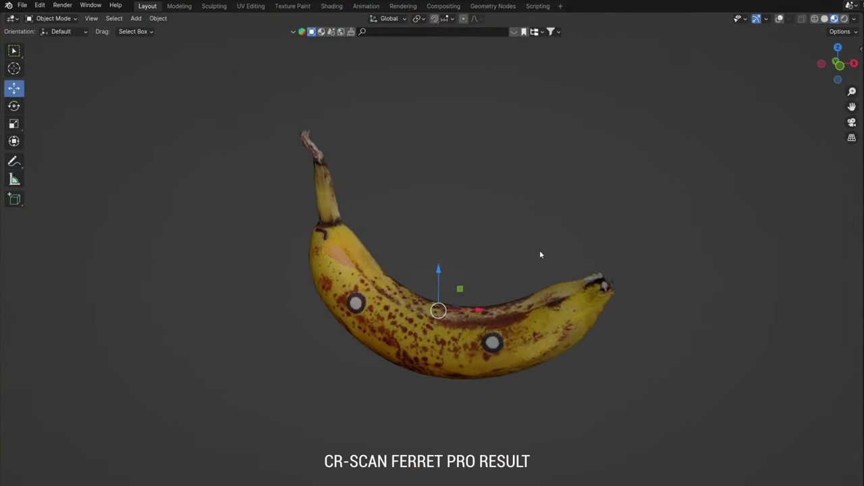
mouse_move(535, 253)
middle_down()
mouse_move(358, 253)
mouse_move(507, 271)
mouse_move(443, 263)
middle_up()
key(z)
click(441, 216)
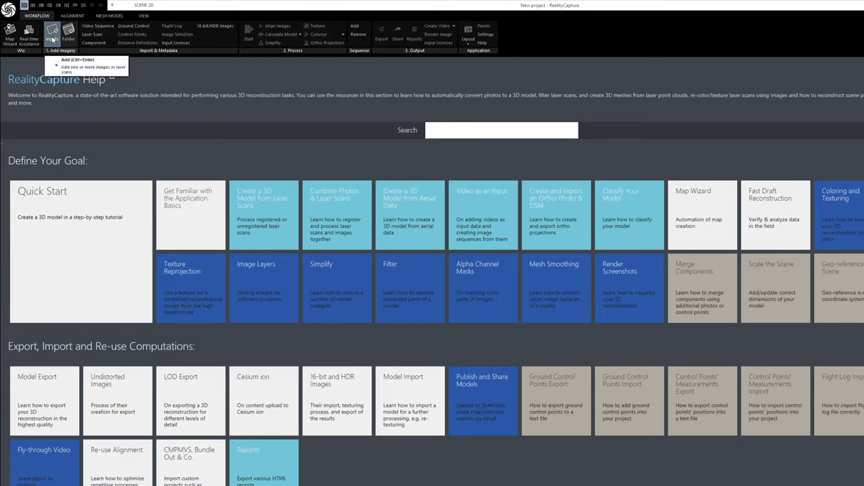
Load the banana photos into RealityCapture and inspect the reconstructed mesh in Blender.
click(52, 39)
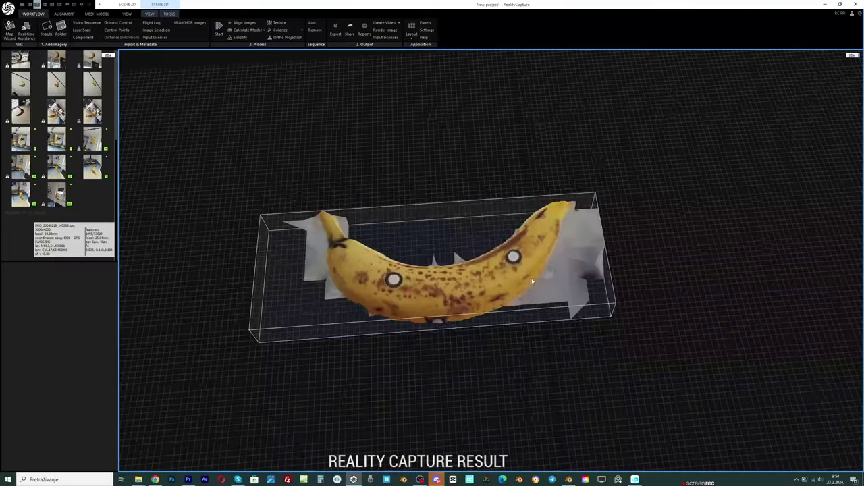
drag(532, 281, 473, 267)
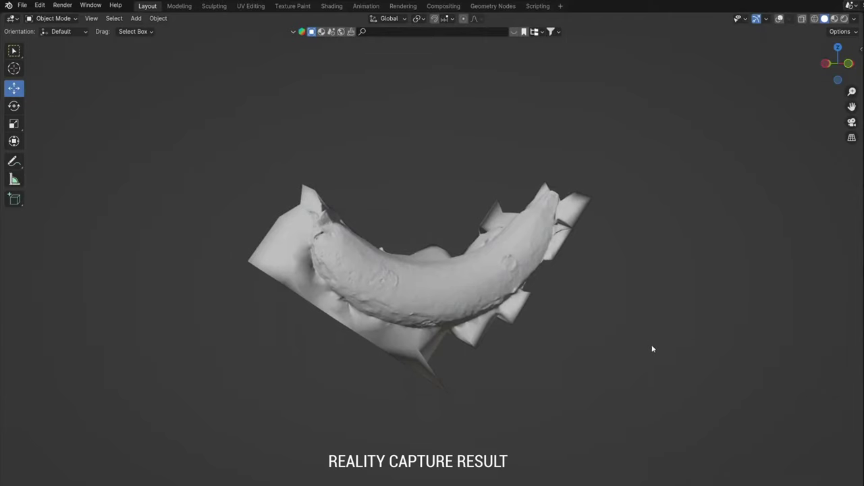
middle_drag(653, 349, 459, 398)
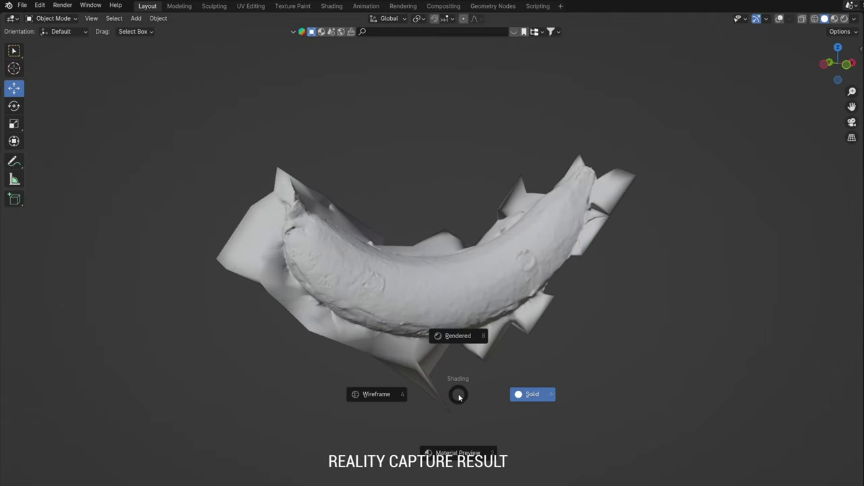
Inspect the RealityCapture banana in wireframe, then orbit it in Material Preview with its photo texture.
click(390, 393)
scroll(468, 328, up, 10)
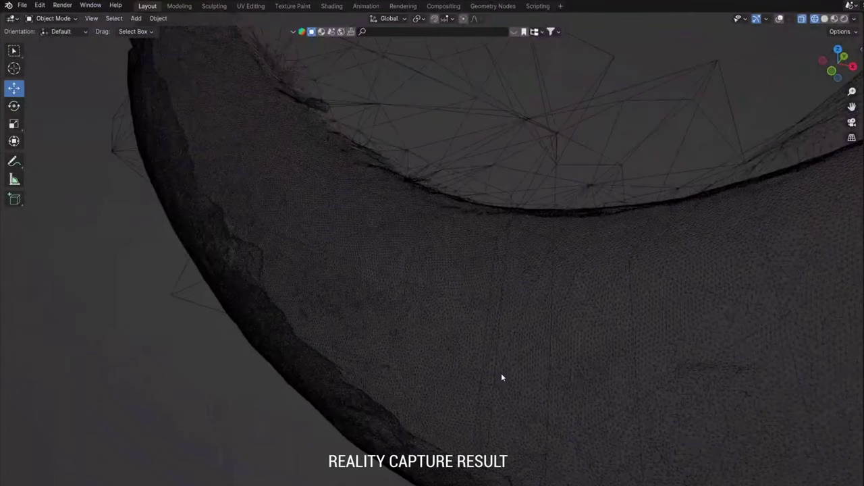
key(z)
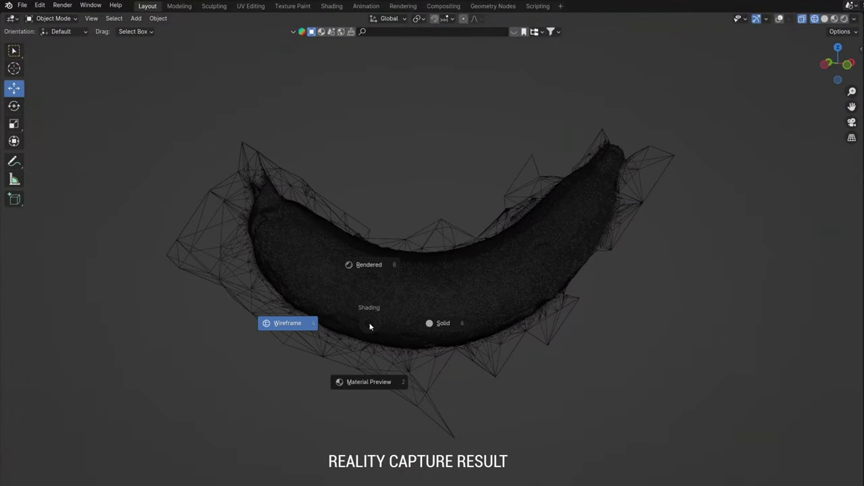
click(364, 383)
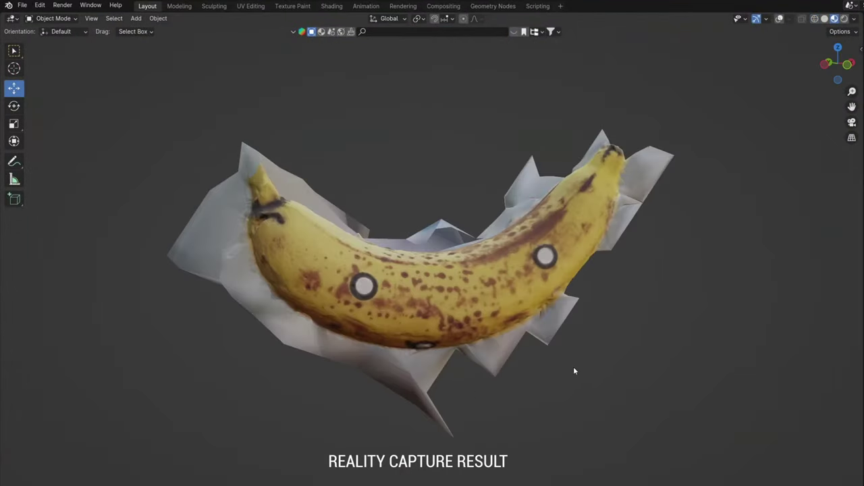
middle_drag(571, 372, 567, 404)
middle_drag(454, 348, 435, 311)
key(z)
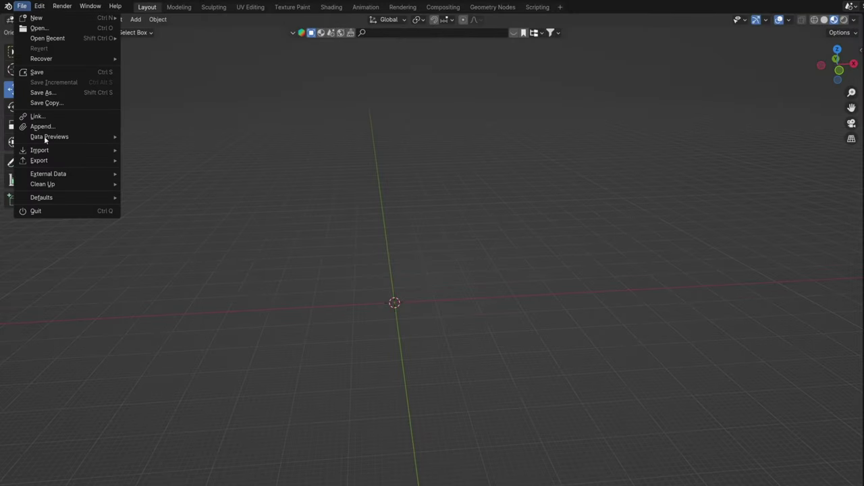
Import the stone wall scan as a Wavefront OBJ and view it in Material Preview.
mouse_move(45, 150)
click(157, 190)
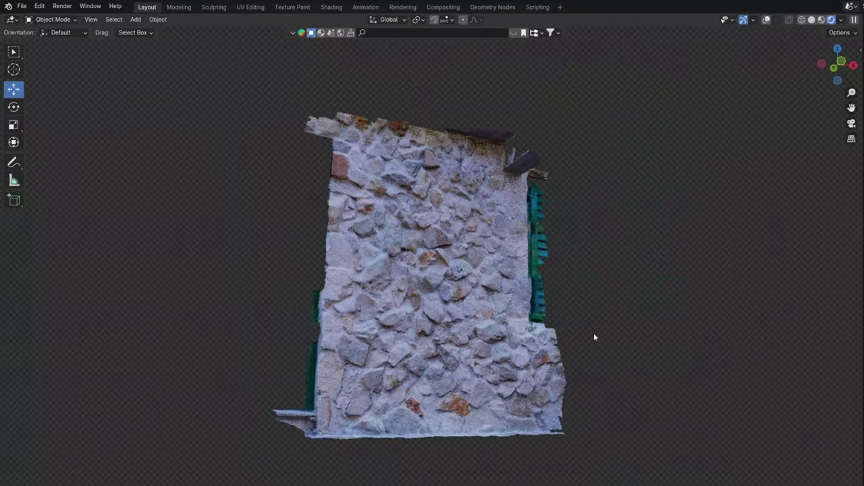
key(z)
click(420, 339)
scroll(424, 347, up, 6)
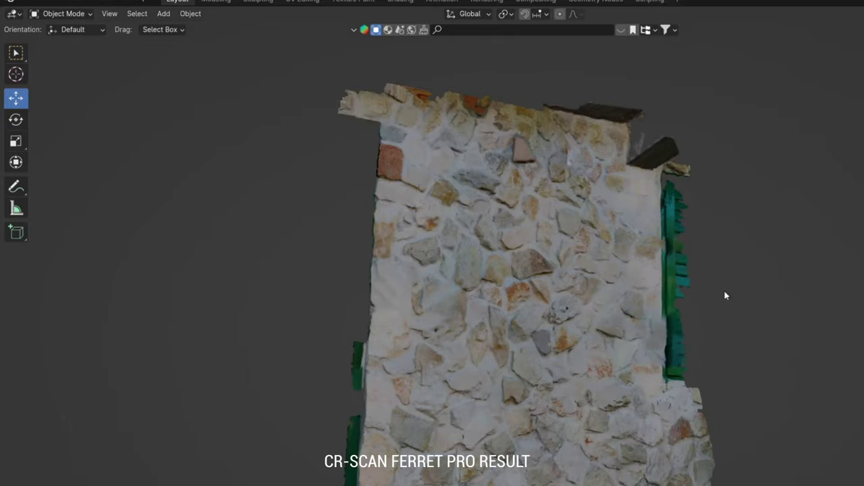
scroll(725, 295, up, 4)
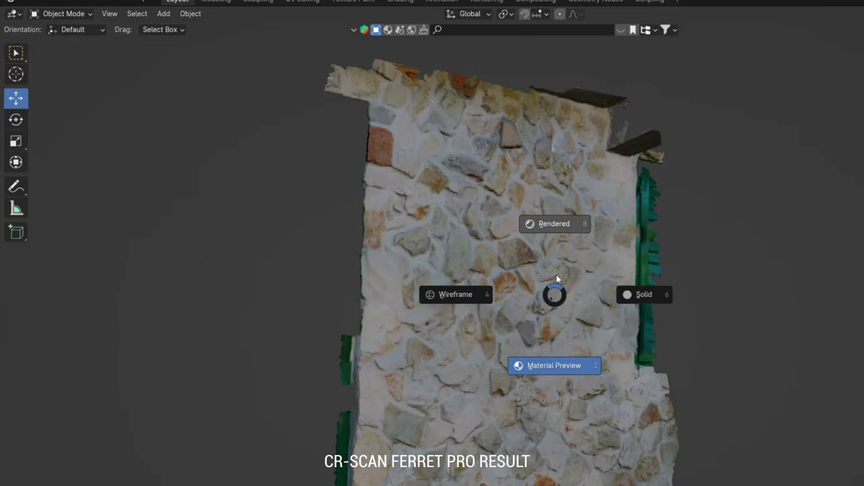
Show the wall in grey Solid shading from an angled view of the whole wall.
key(6)
scroll(508, 309, up, 5)
scroll(656, 367, down, 4)
mouse_move(656, 367)
middle_down()
mouse_move(633, 365)
mouse_move(701, 377)
mouse_move(606, 362)
mouse_move(572, 333)
middle_up()
Examine the wall surface in wireframe shading, then switch to Rendered shading.
key(z)
click(490, 340)
scroll(488, 352, up, 4)
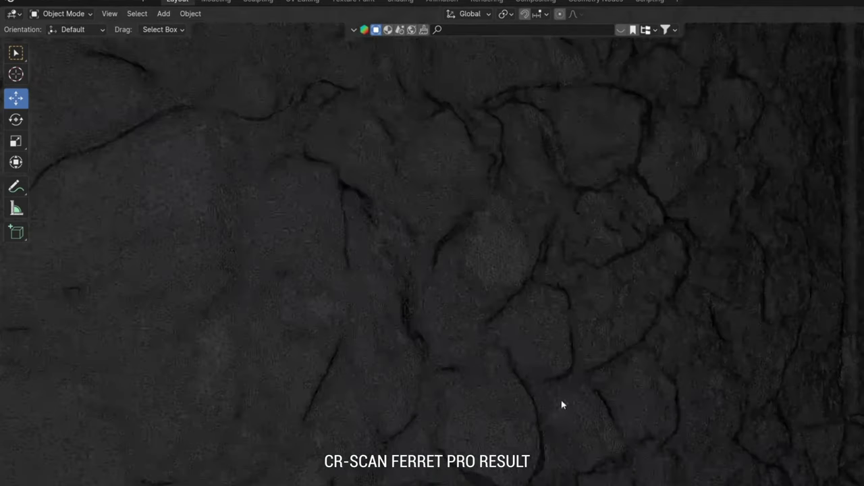
middle_drag(564, 405, 698, 447)
scroll(560, 419, down, 5)
key(z)
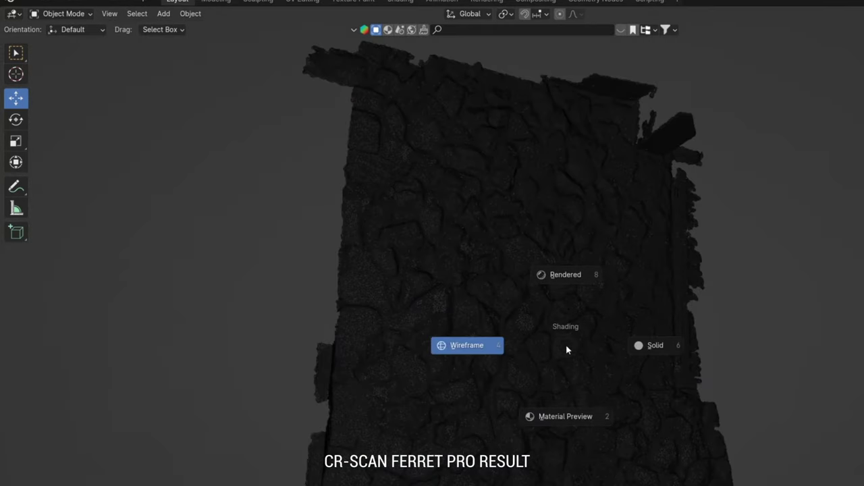
click(573, 284)
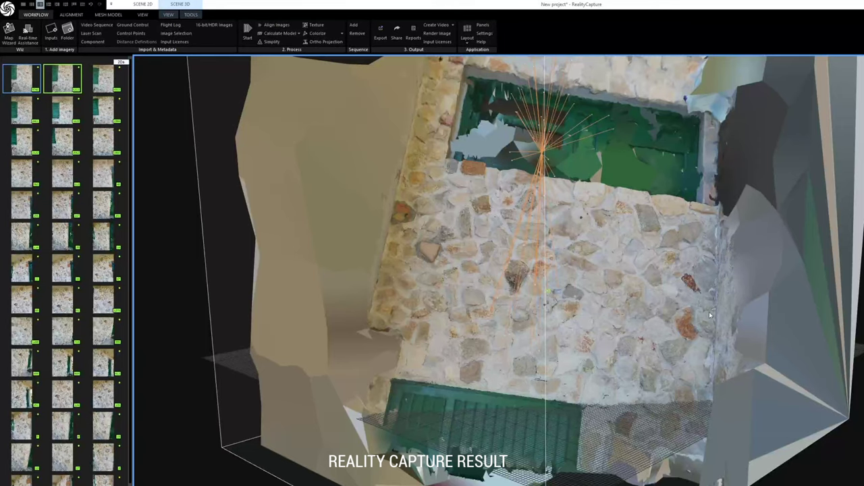
Orbit around the textured stone wall scan to inspect it.
drag(709, 312, 695, 337)
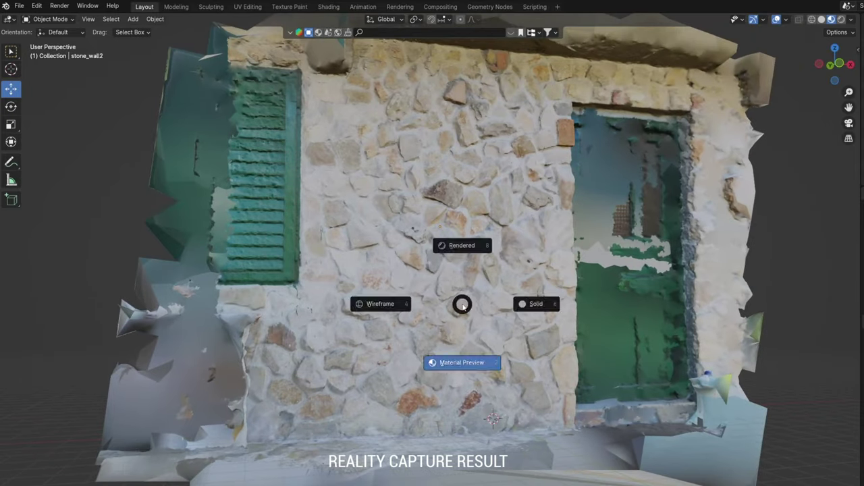
Switch the RealityCapture wall scan to plain grey Solid shading.
click(529, 305)
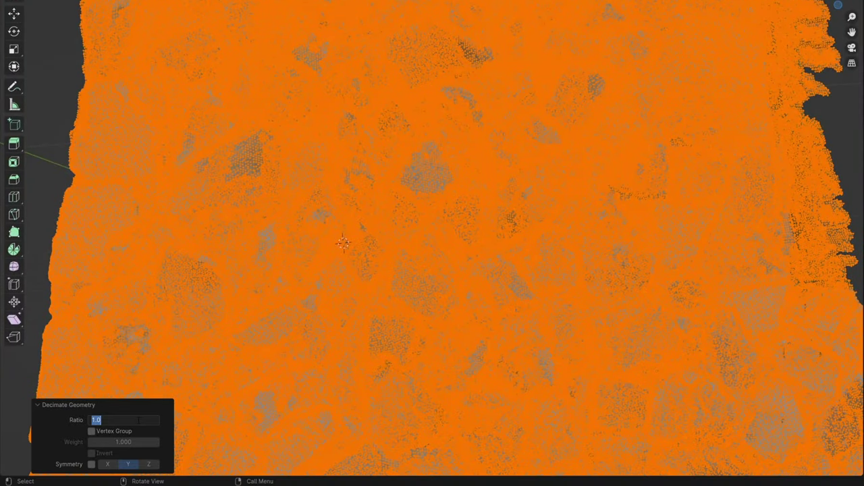
Decimate the stone wall scan with a ratio of 0.05.
click(138, 420)
text(0.05)
key(Return)
scroll(343, 243, down, 3)
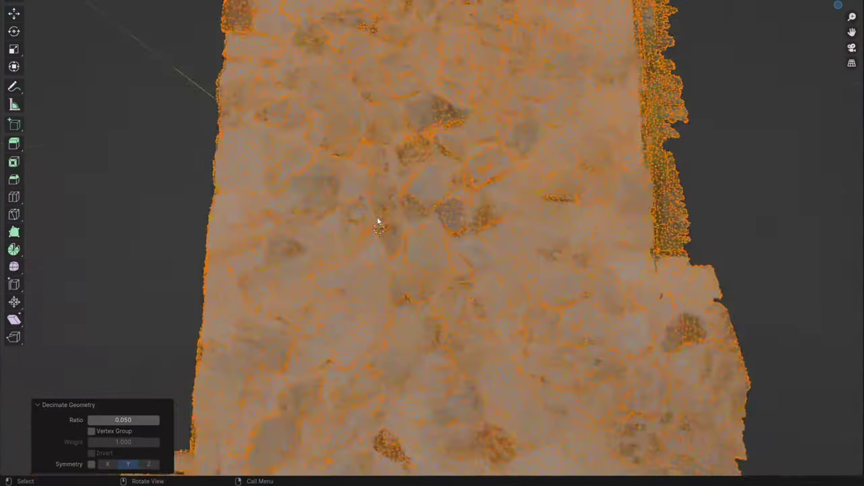
scroll(345, 238, up, 3)
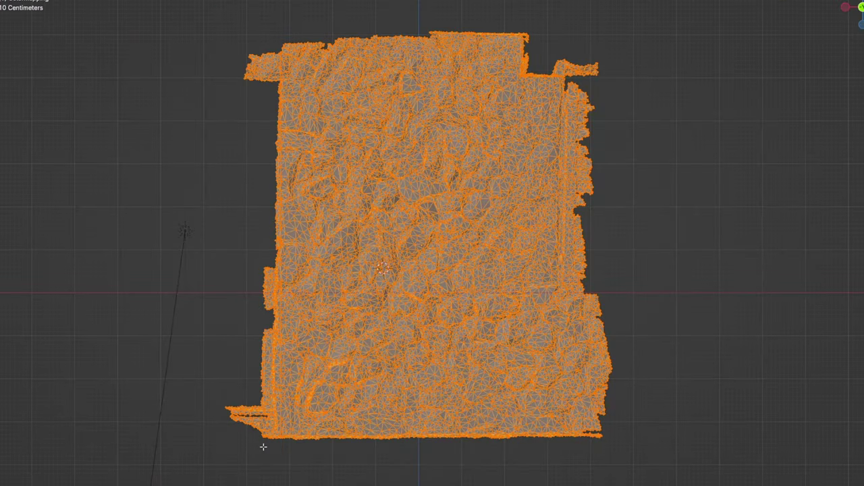
Delete the ragged left, right, top and bottom edge strips of the wall mesh.
drag(279, 473, 203, 15)
key(x)
click(202, 296)
drag(675, 485, 563, 25)
key(x)
click(564, 26)
drag(229, 4, 655, 77)
key(x)
click(655, 80)
drag(633, 473, 245, 445)
key(x)
click(241, 365)
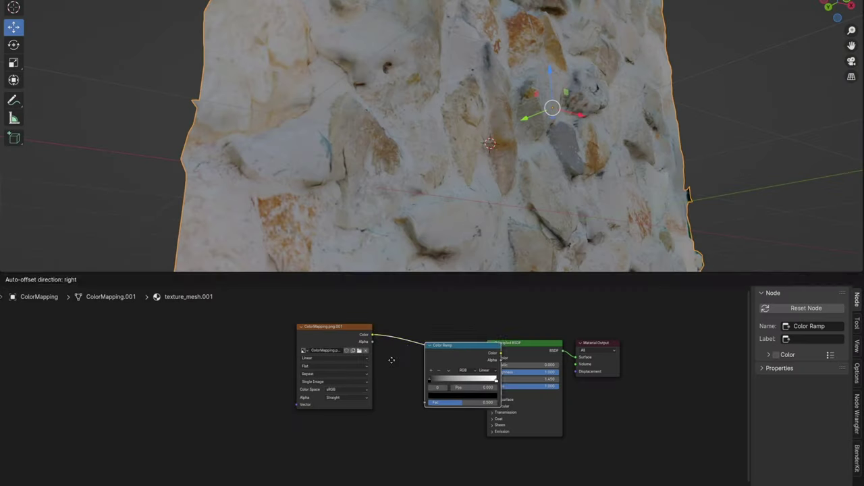
Duplicate the Color Ramp as Color Ramp.001 and connect the original to Roughness.
click(358, 390)
key(shift+d)
click(379, 405)
scroll(367, 309, down, 1)
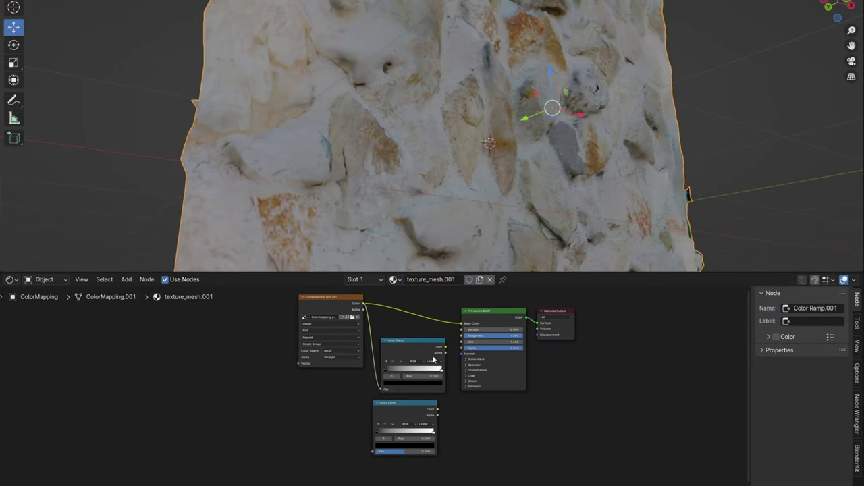
drag(440, 347, 462, 335)
scroll(379, 344, up, 1)
Add a Bump node fed by Color Ramp.001 into the shader's Normal.
key(shift+a)
text(bump)
key(Return)
click(497, 425)
drag(446, 413, 477, 440)
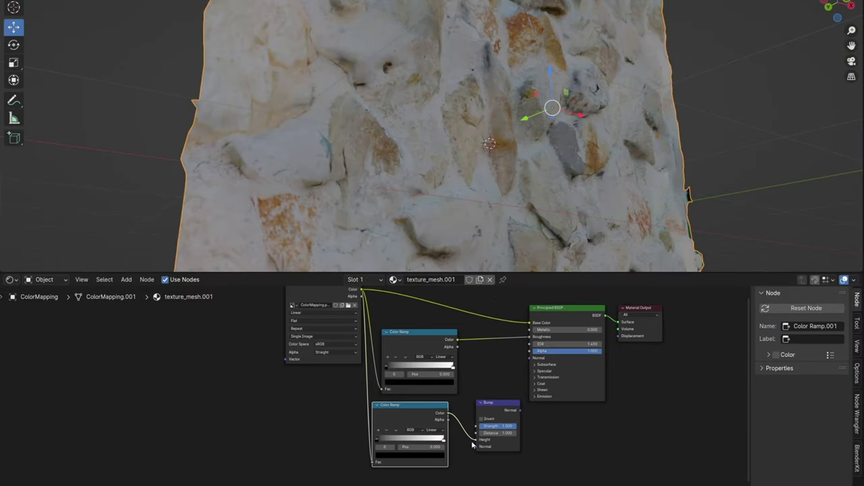
drag(520, 410, 530, 358)
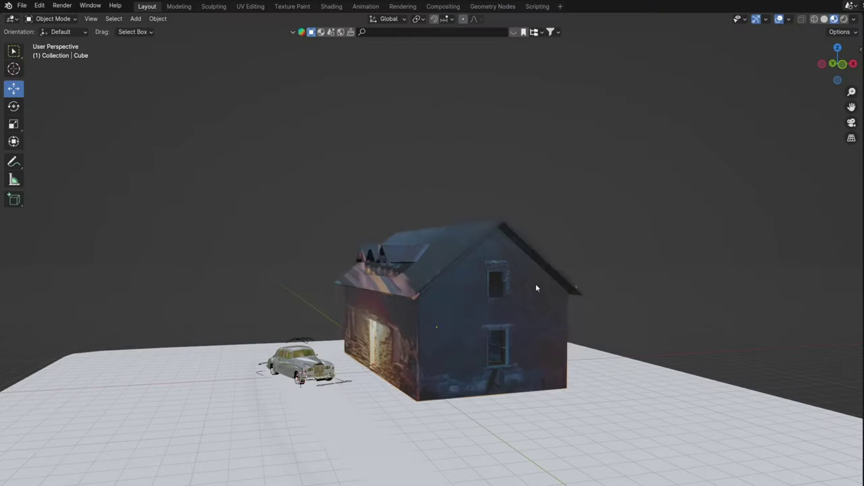
Isolate the house and stone wall panel in local view.
key(KP_Divide)
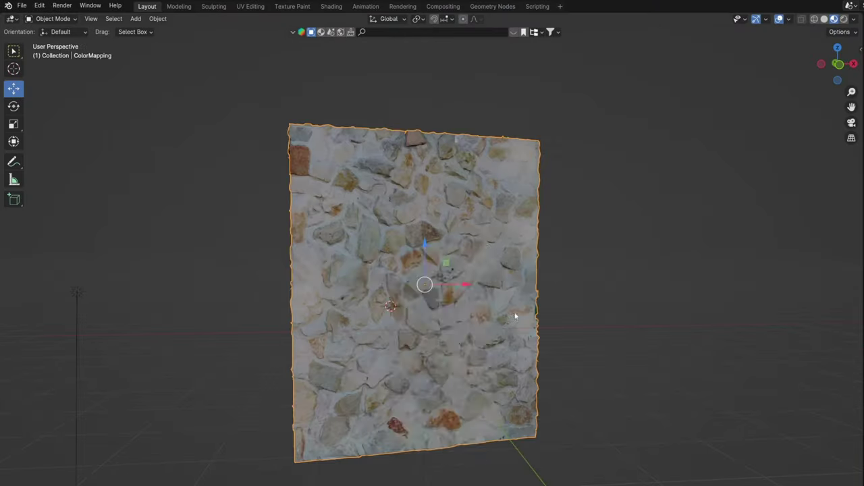
right_click(419, 267)
click(419, 325)
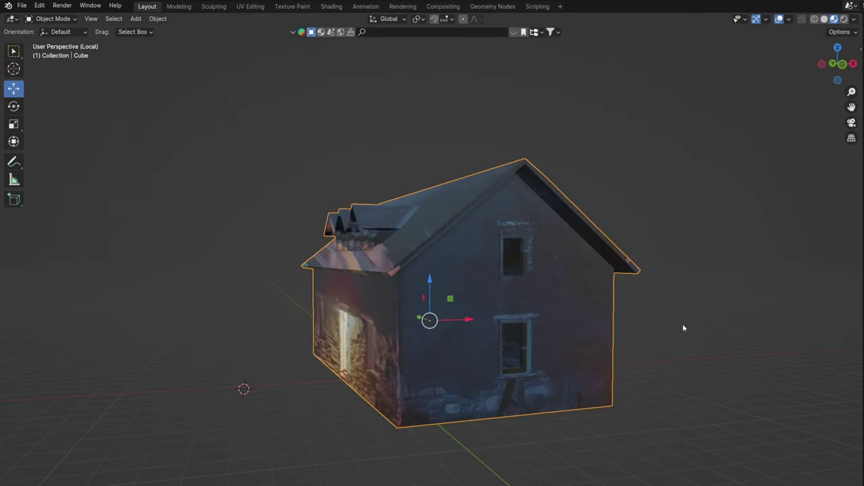
right_click(551, 317)
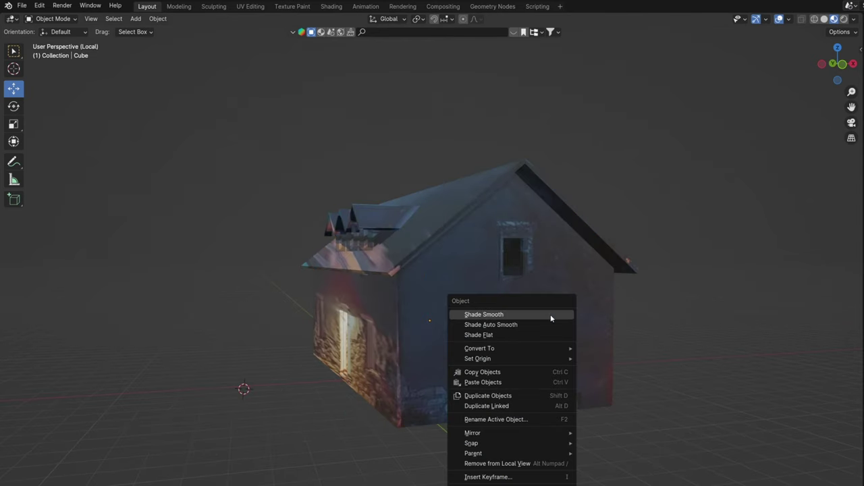
click(503, 382)
middle_drag(503, 382, 445, 356)
Raise and slide the stone panel into place along the house's lower side wall.
key(KP_1)
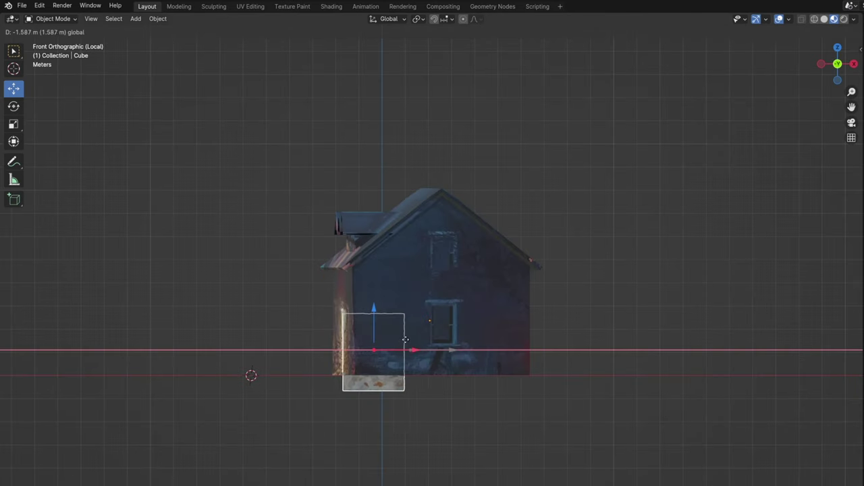
drag(385, 311, 376, 287)
key(KP_3)
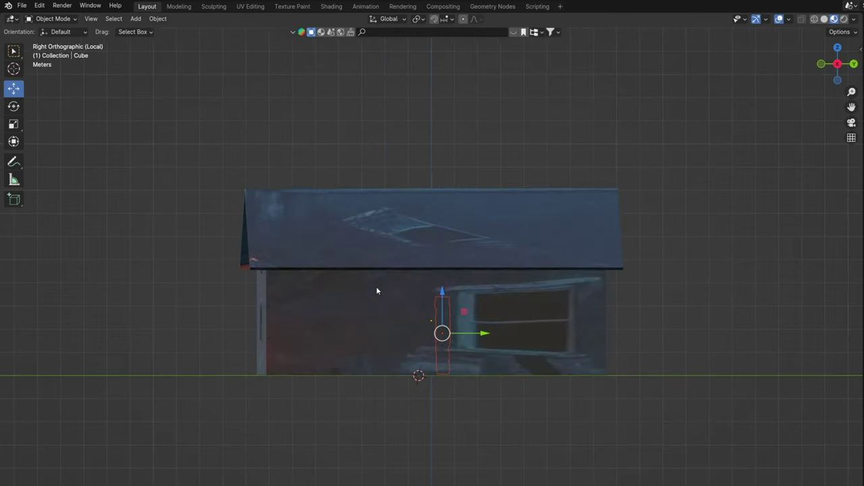
drag(457, 331, 366, 319)
drag(289, 316, 295, 324)
Delete the panel faces over the window and start moving the second panel along Y.
key(KP_7)
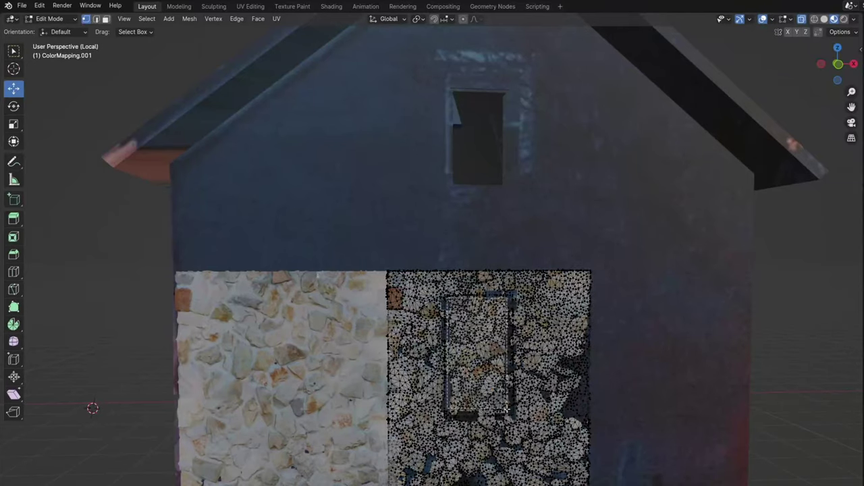
drag(508, 412, 508, 414)
key(x)
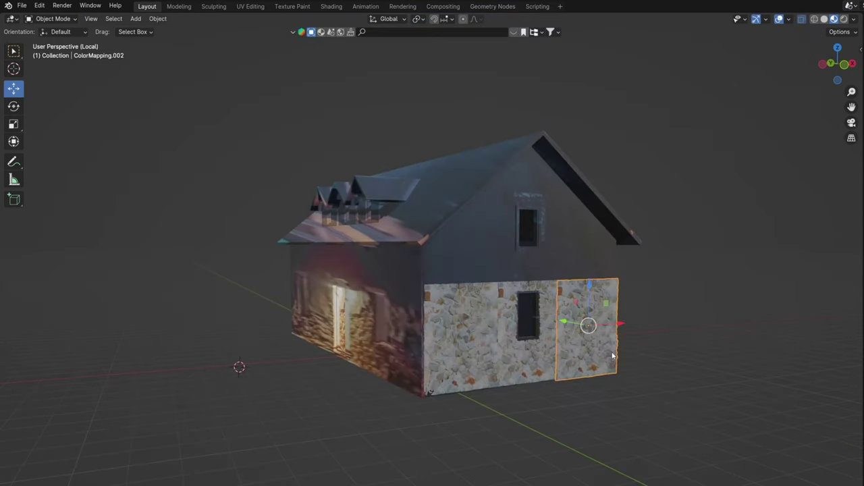
key(g)
key(y)
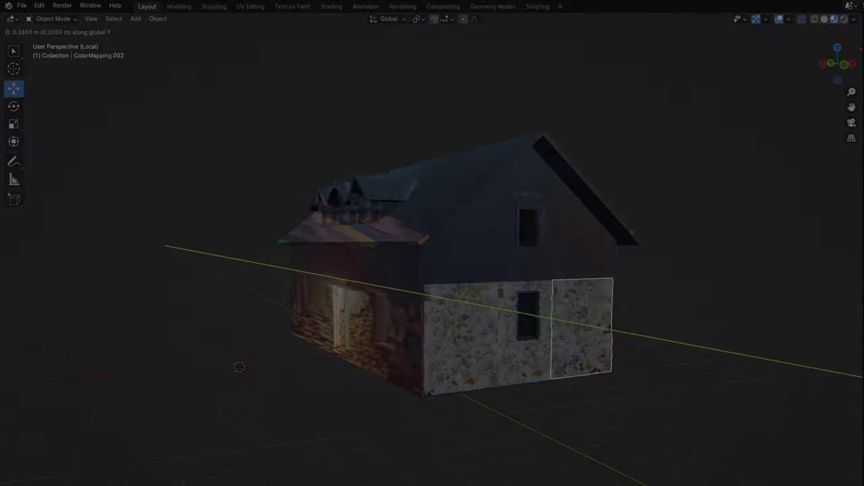
Place the old stairs asset beside the house, mirrored and slid along X.
drag(309, 216, 309, 216)
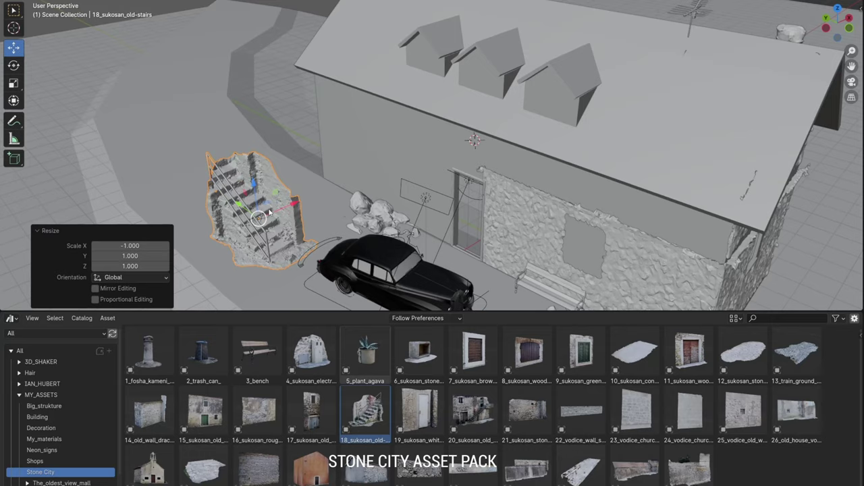
key(g)
key(x)
Stack a duplicate of the stairs about 2 m above the original.
key(shift+d)
key(z)
click(378, 155)
middle_drag(378, 156, 420, 175)
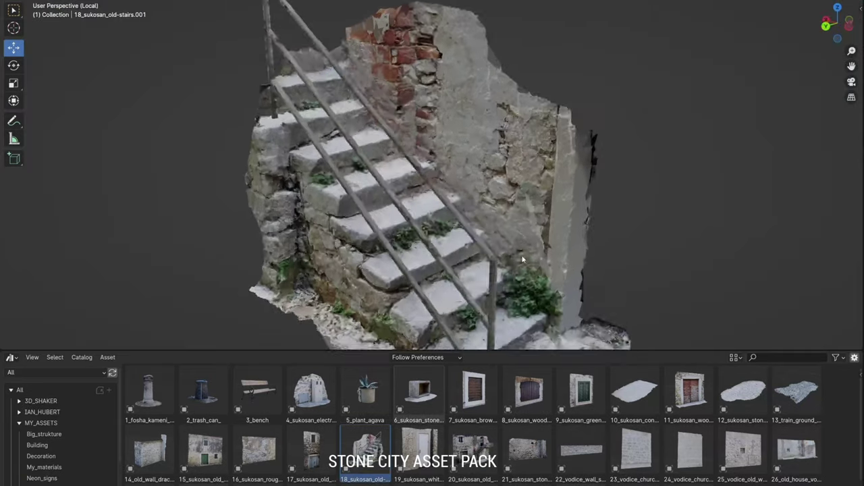
middle_drag(522, 259, 510, 248)
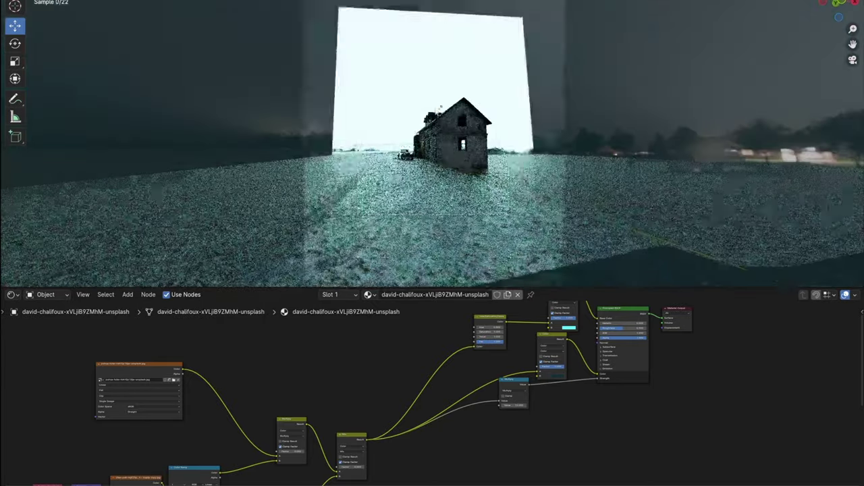
Adjust the backdrop material's Multiply factor, raising it to 1.000 then lowering it.
scroll(478, 138, up, 4)
scroll(432, 398, up, 2)
scroll(497, 405, up, 2)
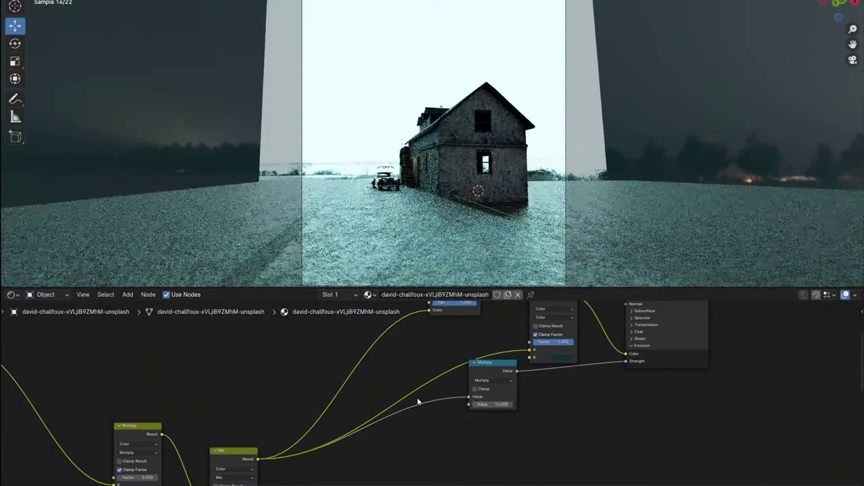
scroll(242, 392, down, 3)
middle_drag(234, 396, 341, 341)
scroll(332, 402, up, 1)
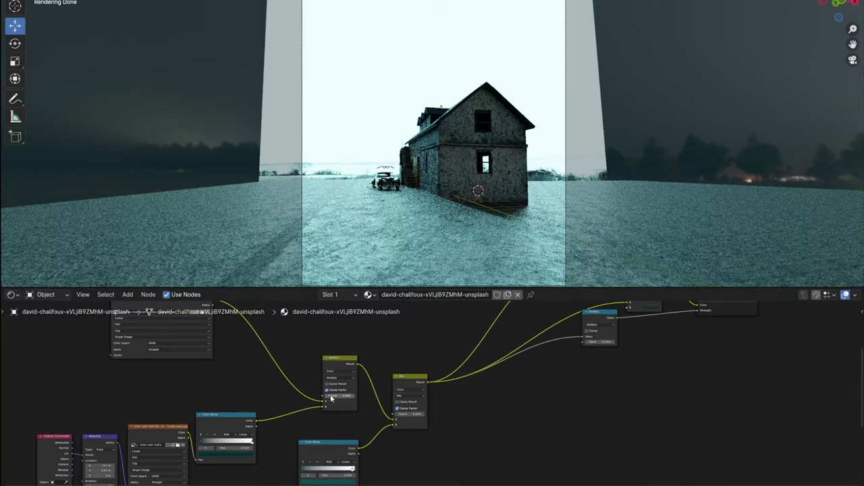
drag(338, 395, 353, 395)
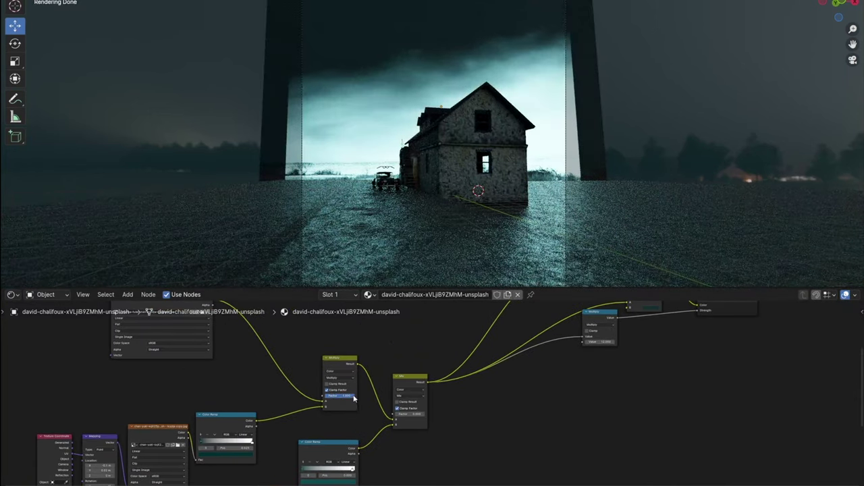
drag(351, 400, 336, 400)
Tune the Mix node factors, settling the colour mix near 0.5.
middle_drag(497, 432, 496, 430)
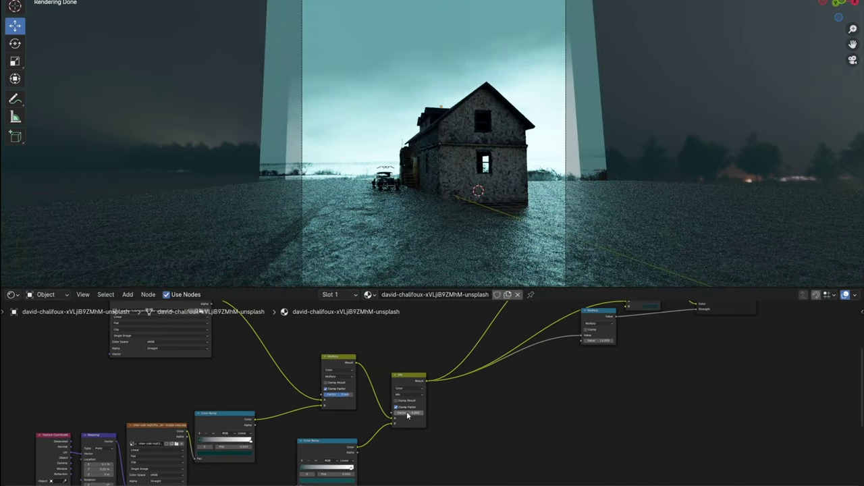
drag(407, 416, 425, 416)
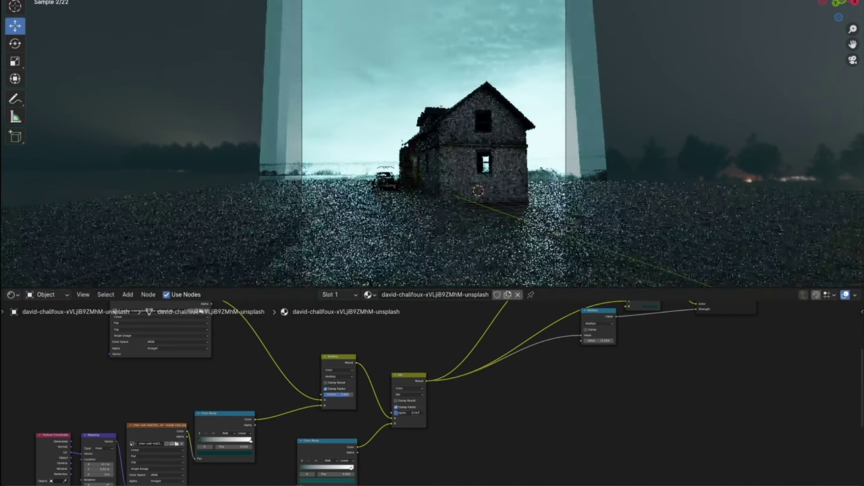
drag(398, 414, 413, 414)
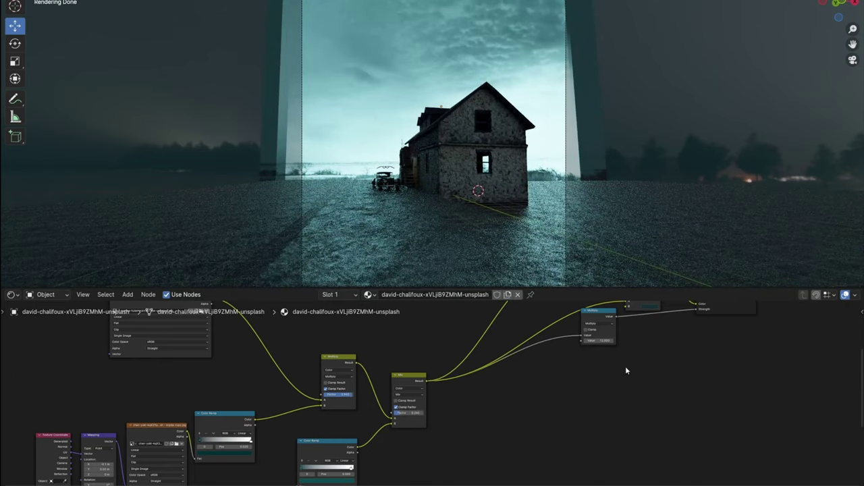
scroll(564, 388, up, 5)
middle_drag(567, 374, 473, 424)
drag(454, 412, 425, 412)
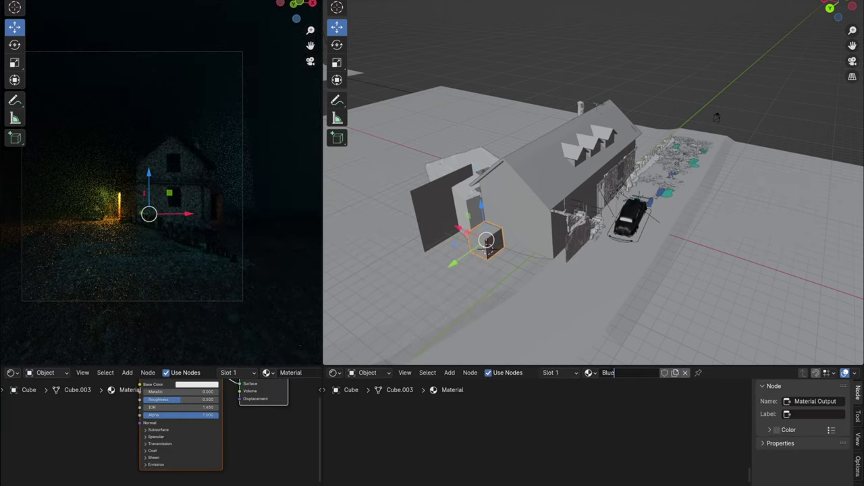
Name the material Blue_emmisive and replace the Principled BSDF with an Emission node.
text(Blue_emmisive)
key(Return)
key(x)
key(shift+a)
text(e)
key(Return)
click(510, 414)
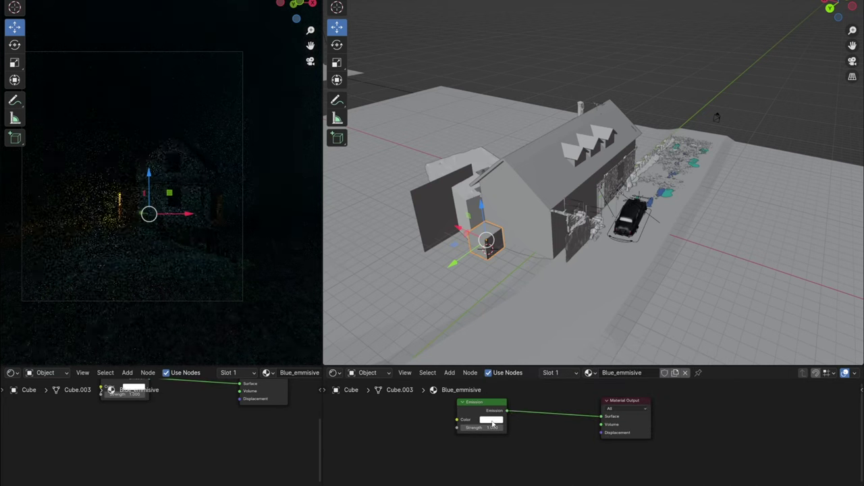
Make the emission light blue with a strength of 10000.
click(491, 419)
click(503, 334)
double_click(489, 427)
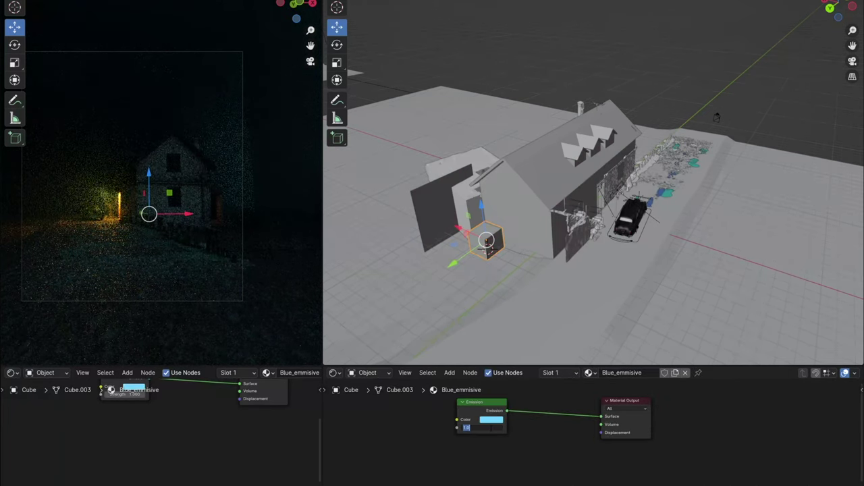
text(10000)
key(Return)
Place a raised linked copy of the cube at strength 20000 and set blackbody to 1800.
drag(481, 202, 481, 192)
drag(460, 226, 539, 255)
click(539, 255)
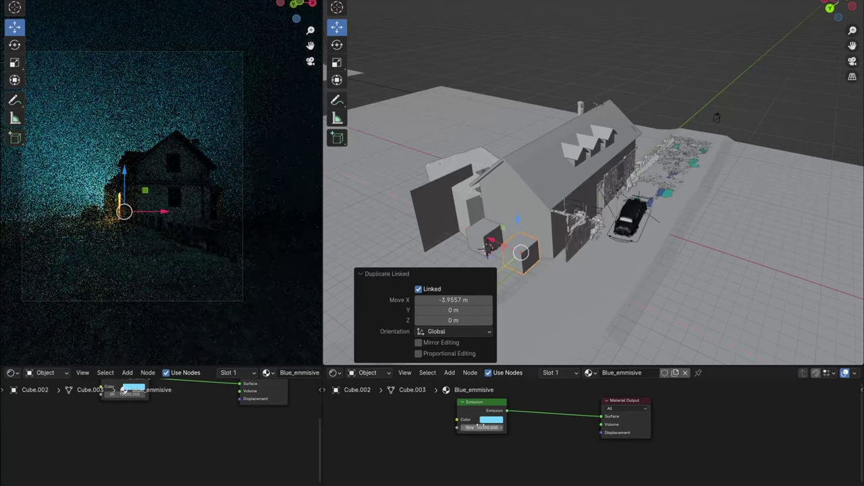
text(20000)
key(Return)
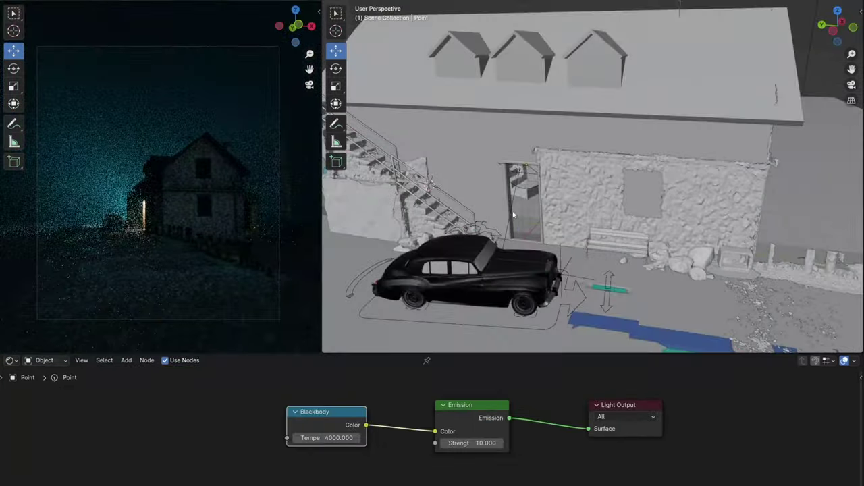
scroll(501, 181, up, 1)
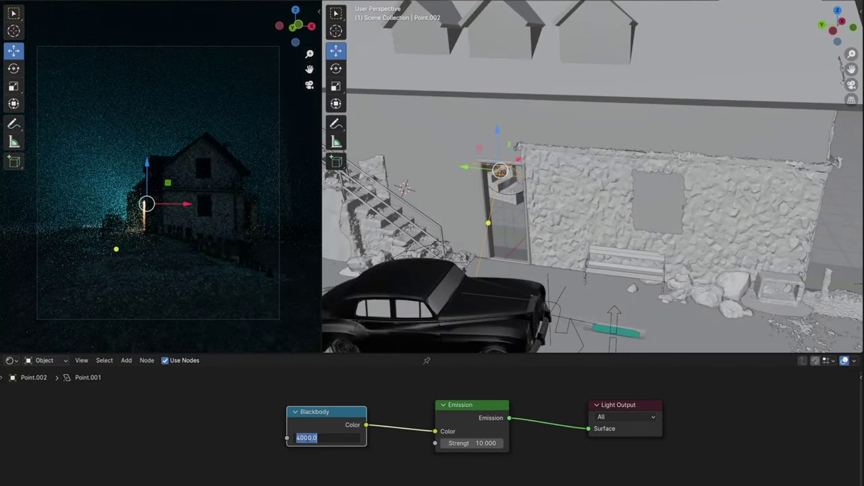
key(Return)
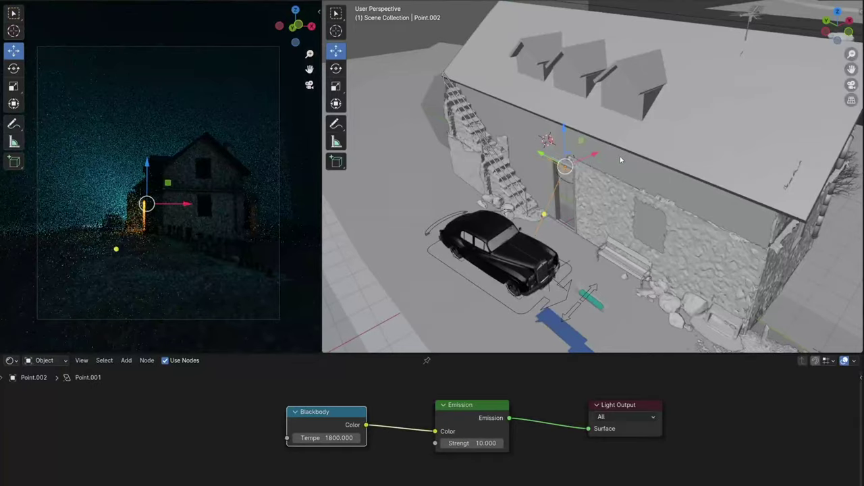
Duplicate the door point light and tilt it -22.5° about X and -37.6° about Y.
key(shift+d)
key(x)
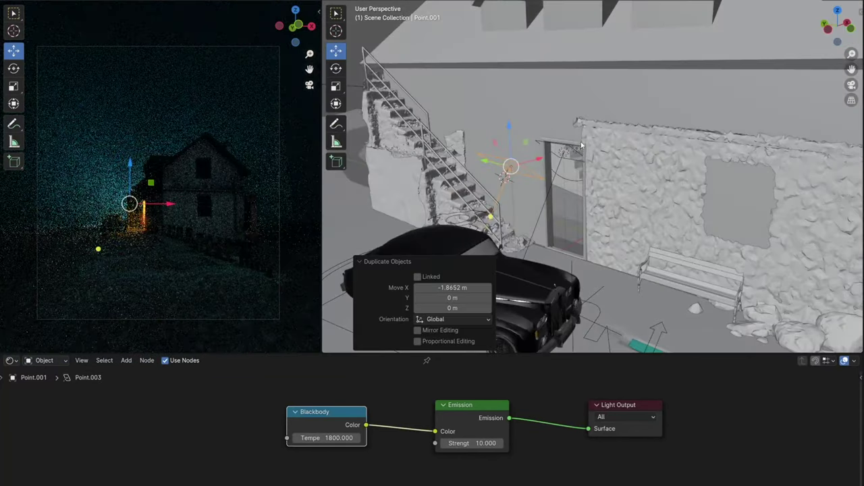
text(rx-22.5)
key(Return)
key(r)
key(y)
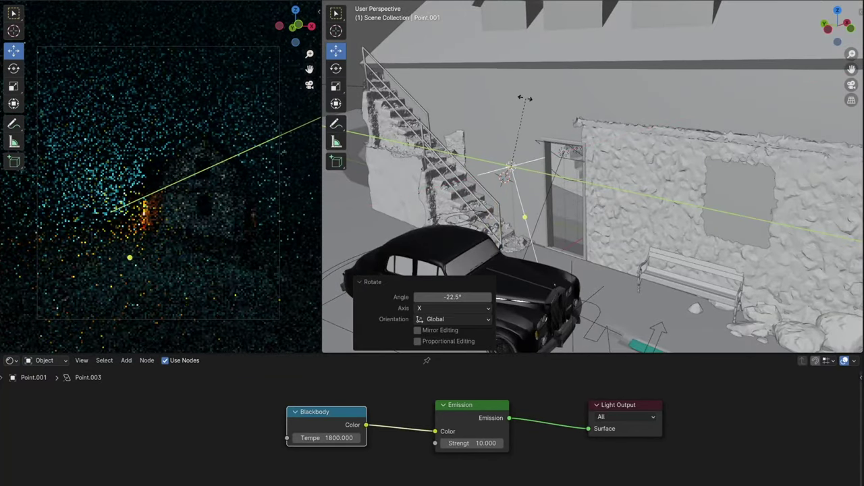
click(521, 100)
key(r)
key(x)
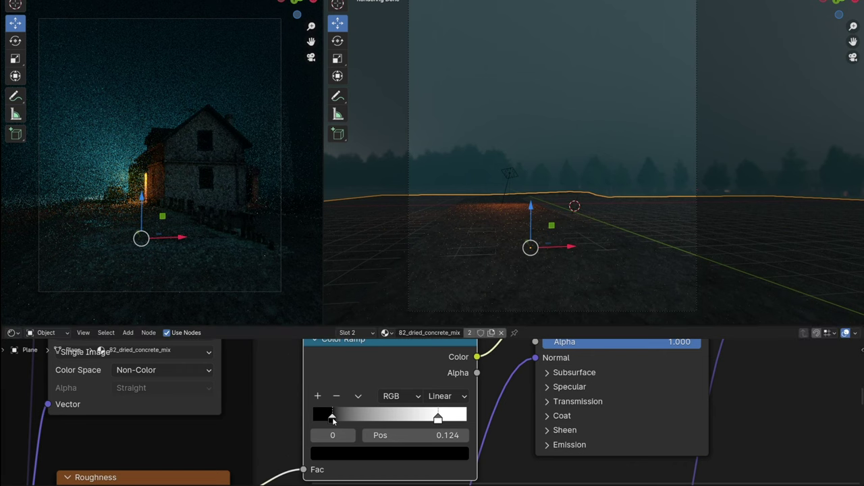
Shift the 82_dried_concrete_mix Color Ramp stops right to darken the ground.
drag(345, 420, 385, 420)
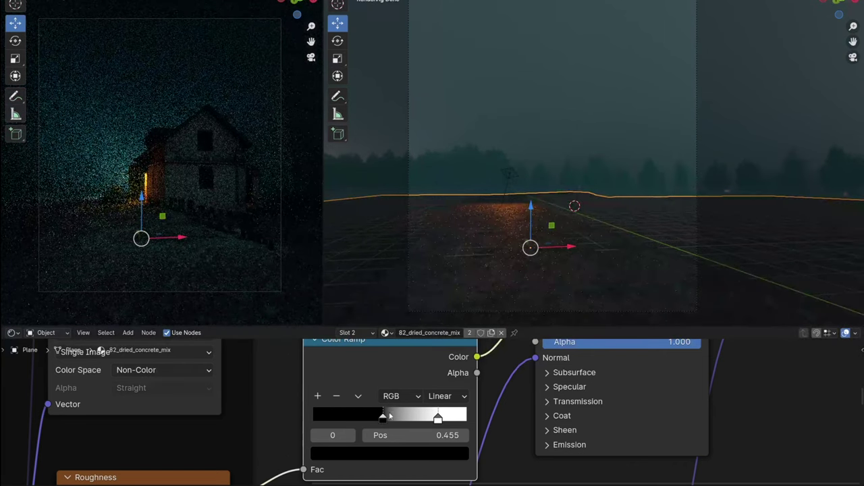
drag(444, 421, 458, 421)
drag(383, 419, 418, 420)
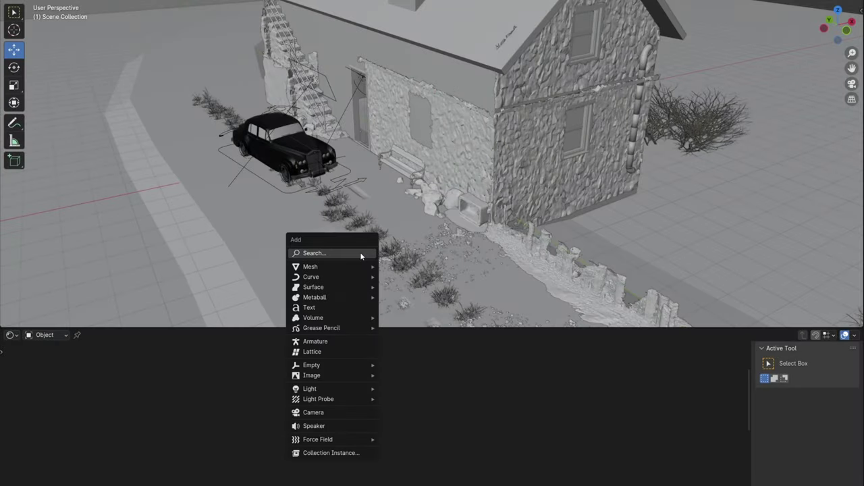
Add an enlarged plane for the puddles and give it a new material.
click(401, 267)
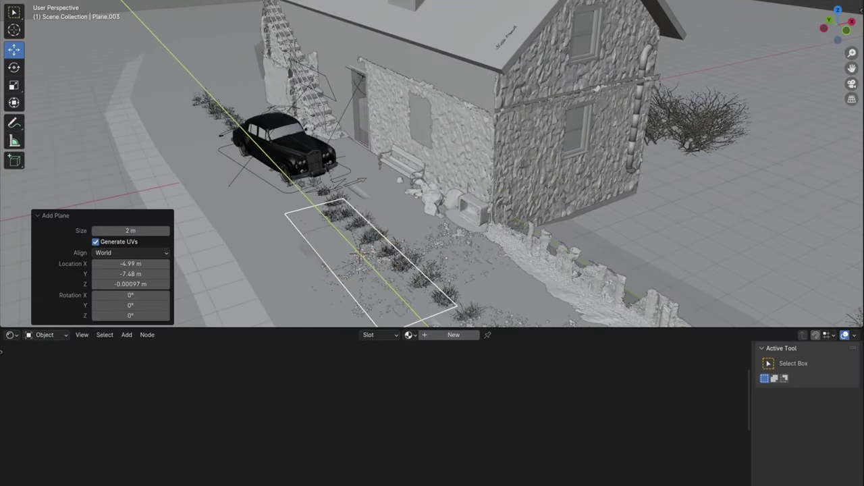
key(s)
click(358, 253)
middle_drag(357, 253, 365, 226)
click(453, 334)
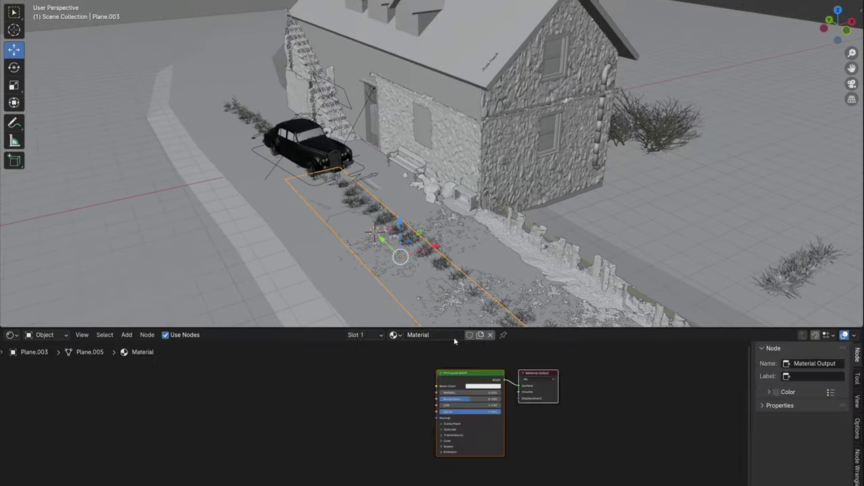
Add a Glass BSDF shader to the puddle material.
key(shift+a)
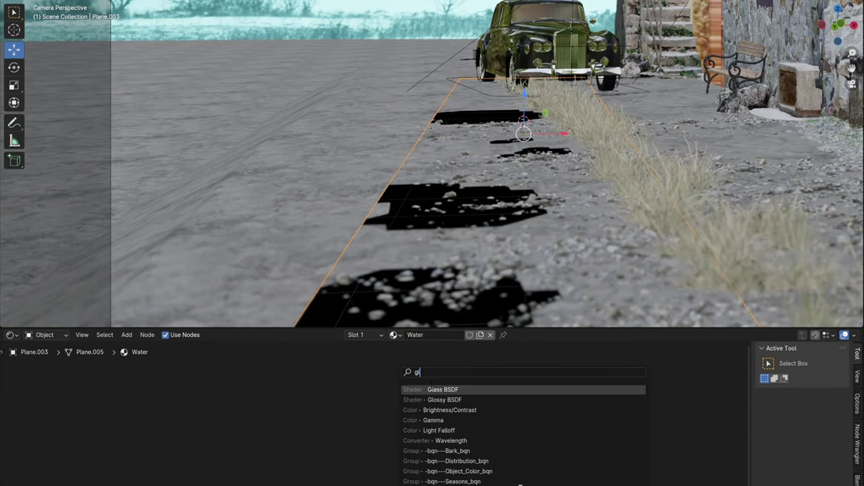
text(gl)
key(Return)
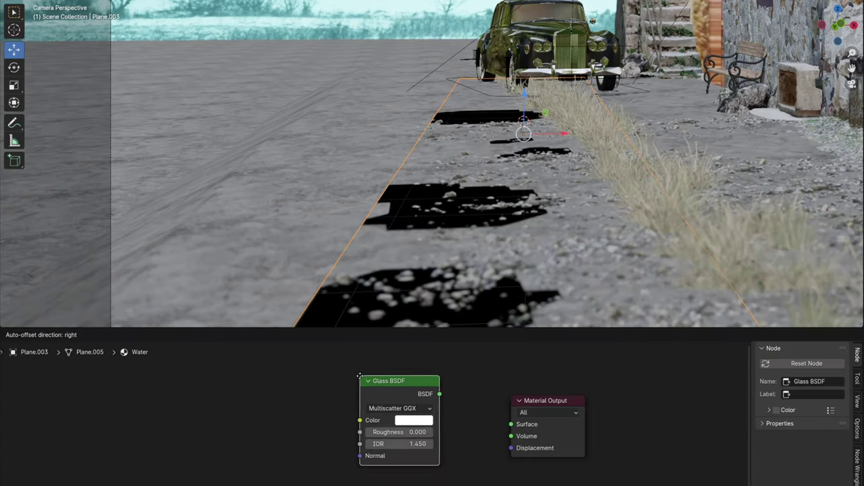
click(437, 405)
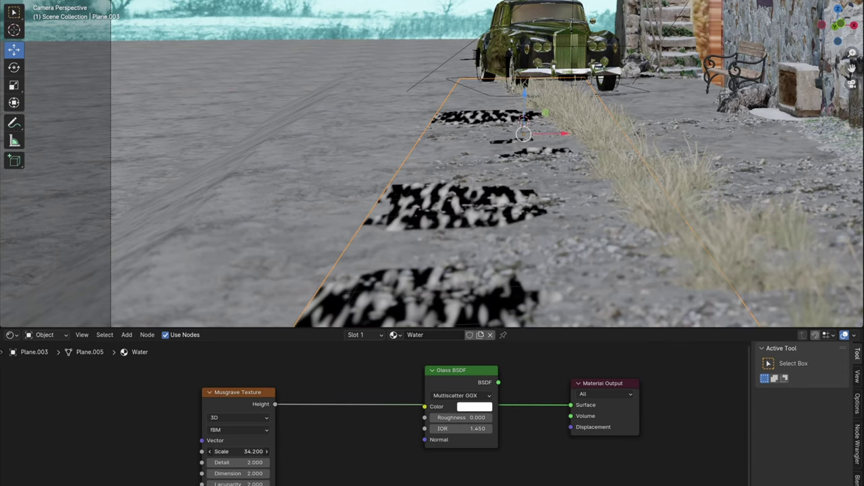
Detach the Musgrave texture and add a Bump node at 0.020 strength on the glass normal.
alt+drag(257, 392, 174, 421)
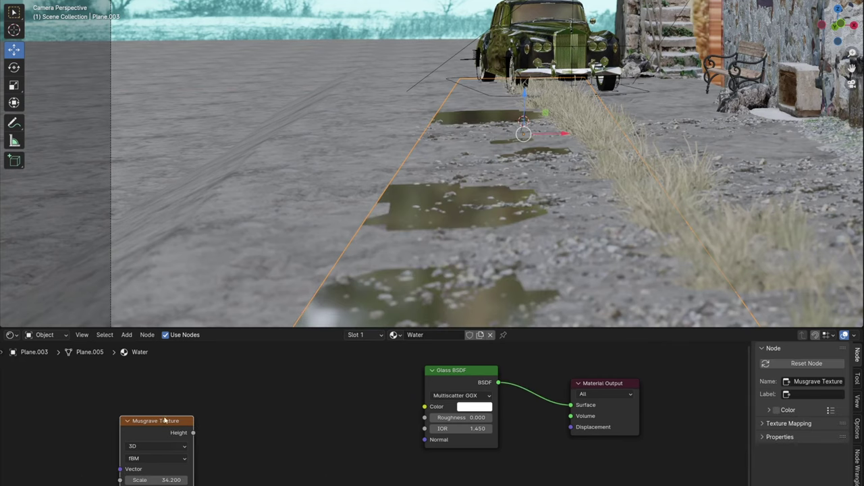
text(bum)
key(Return)
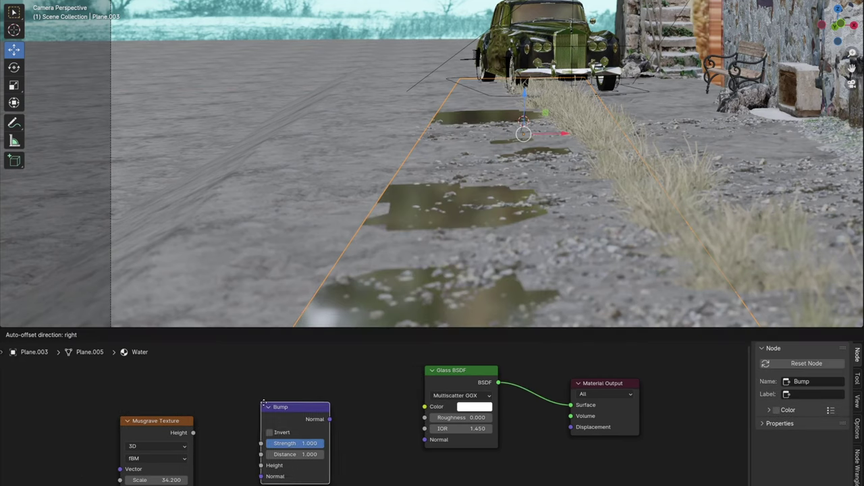
click(301, 446)
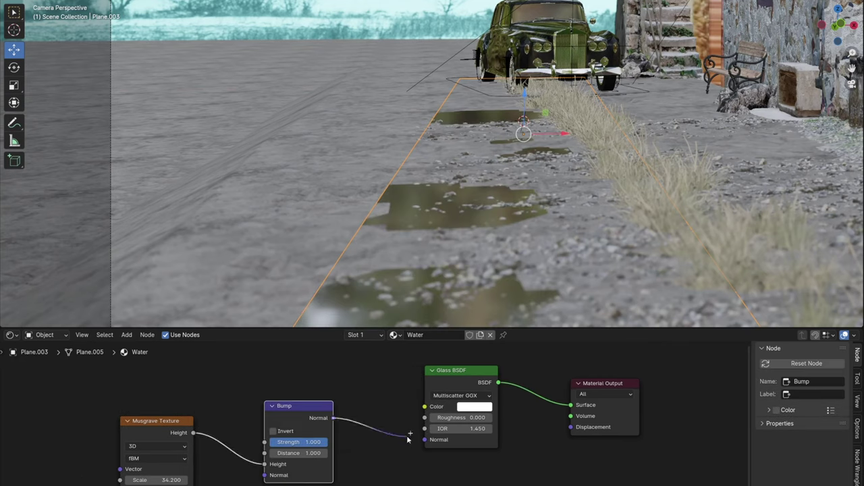
drag(408, 439, 425, 440)
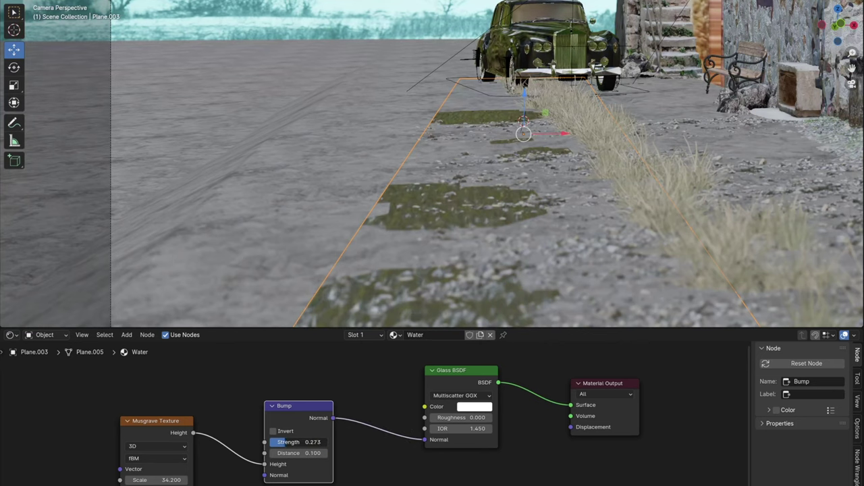
drag(300, 442, 277, 442)
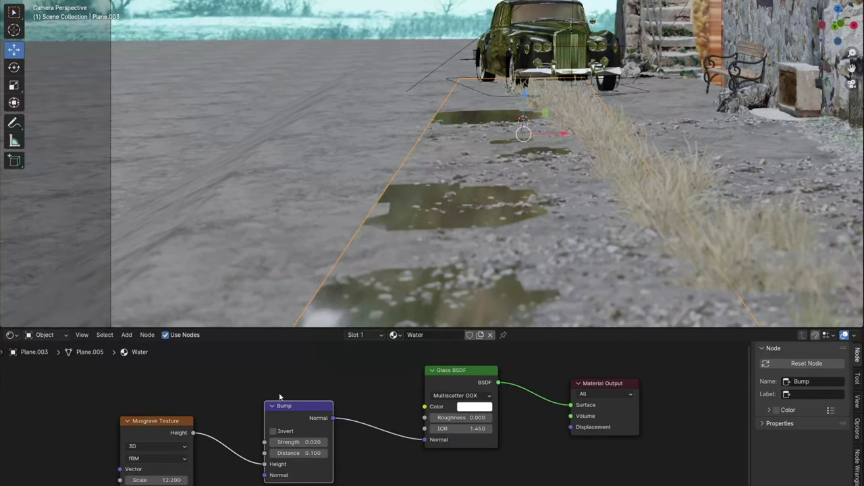
Add a Diffuse BSDF and mix it with the Glass BSDF.
key(shift+a)
text(di)
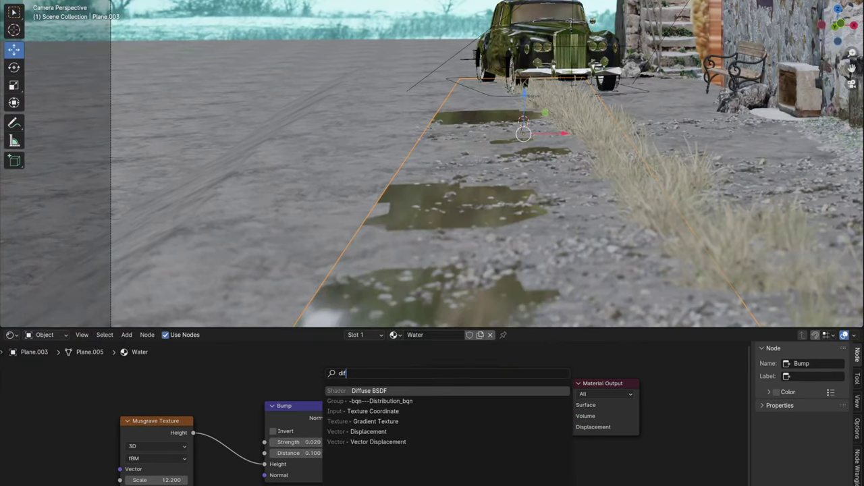
text(f)
key(Return)
click(535, 484)
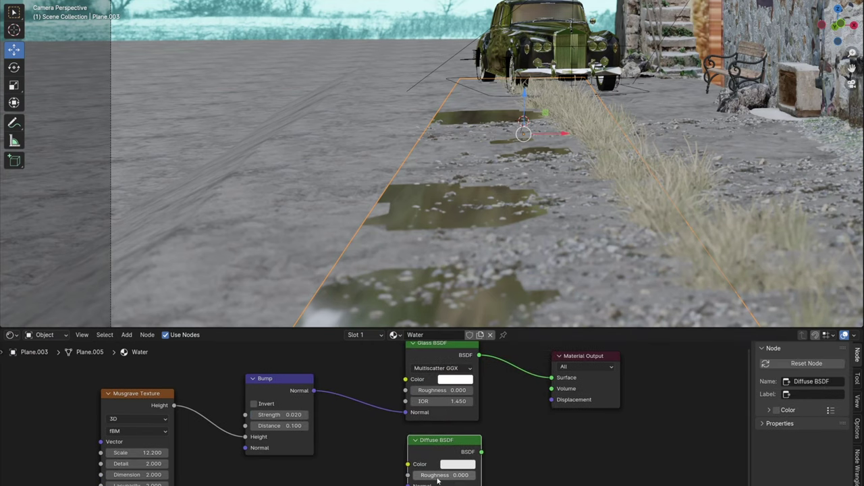
scroll(378, 428, down, 1)
drag(567, 371, 643, 370)
key(ctrl+0)
Drive the diffuse colour with Noise through a contrasty Color Ramp, then resize and reshape the plane.
key(shift+a)
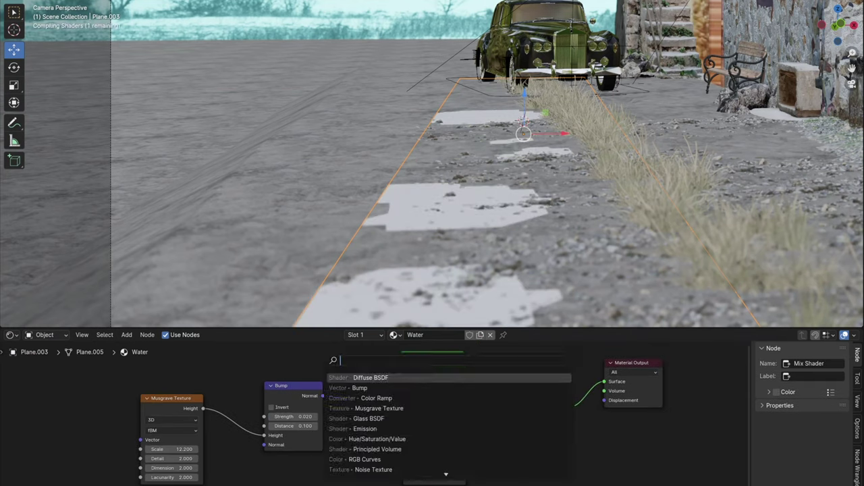
text(noise)
key(Return)
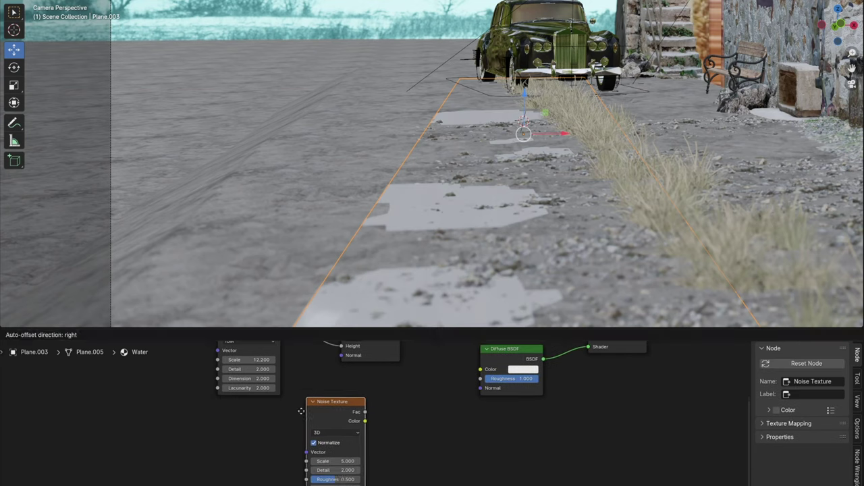
click(320, 393)
key(shift+a)
text(col)
key(Return)
click(374, 390)
click(284, 470)
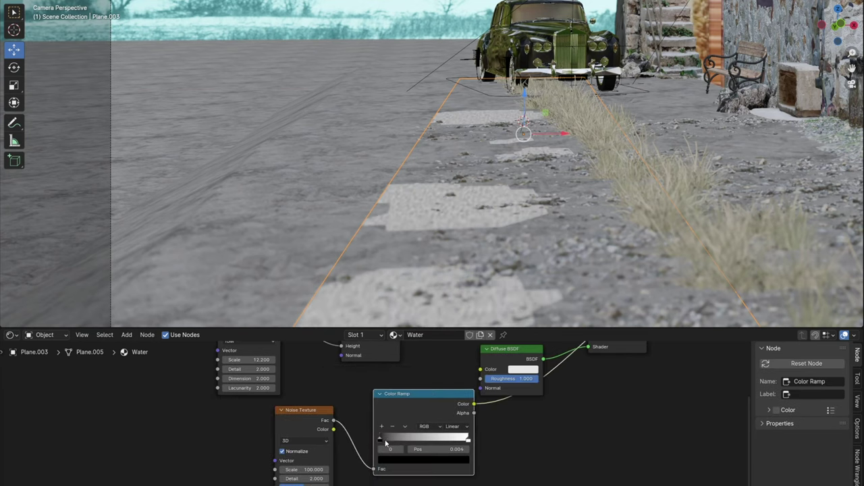
drag(398, 443, 440, 441)
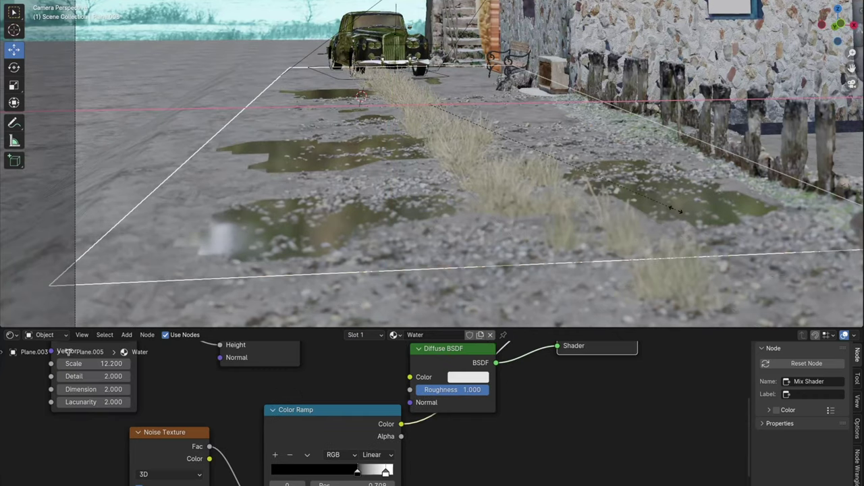
click(675, 211)
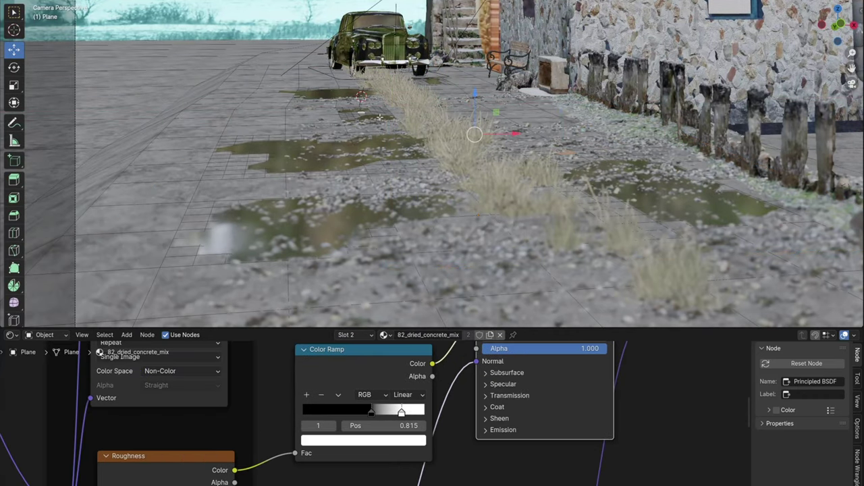
click(380, 120)
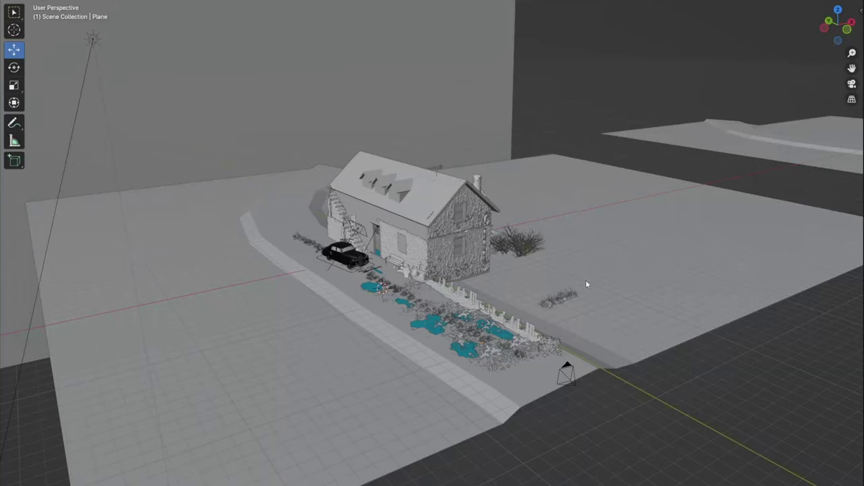
Spawn a winter Celtis occidentalis tree from the botaniq deciduous library.
key(n)
click(859, 312)
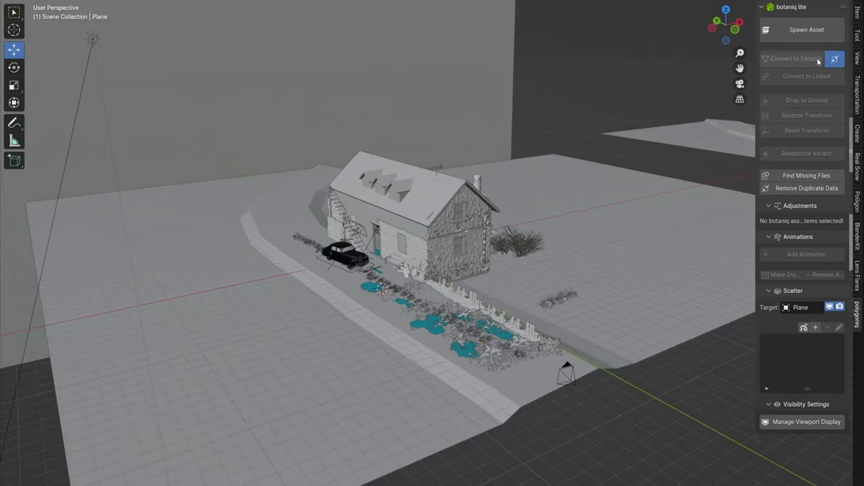
click(809, 30)
click(784, 76)
click(787, 82)
click(781, 116)
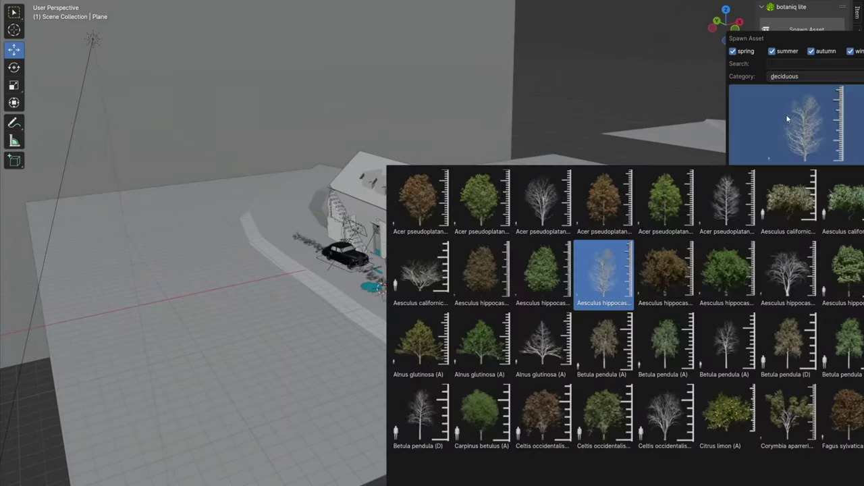
click(671, 407)
click(828, 201)
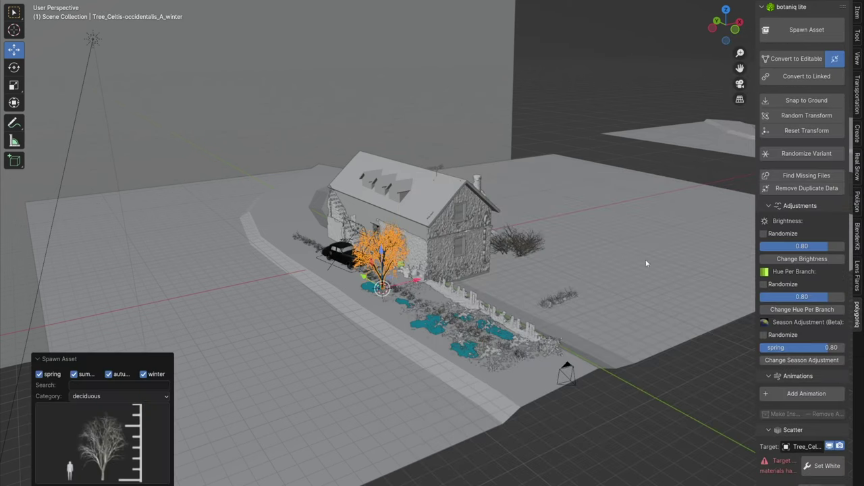
In camera view, move the tree along X and place a linked copy to its left.
key(KP_0)
key(shift+d)
key(x)
click(637, 288)
click(639, 287)
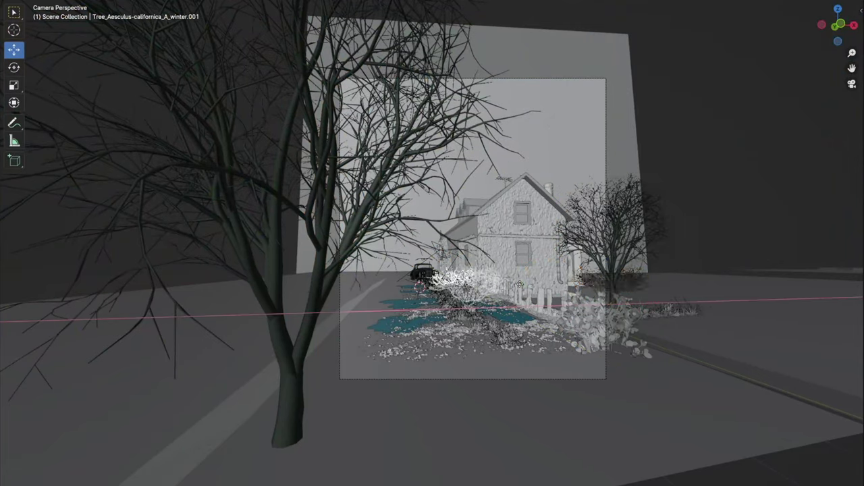
key(alt+d)
key(x)
click(468, 275)
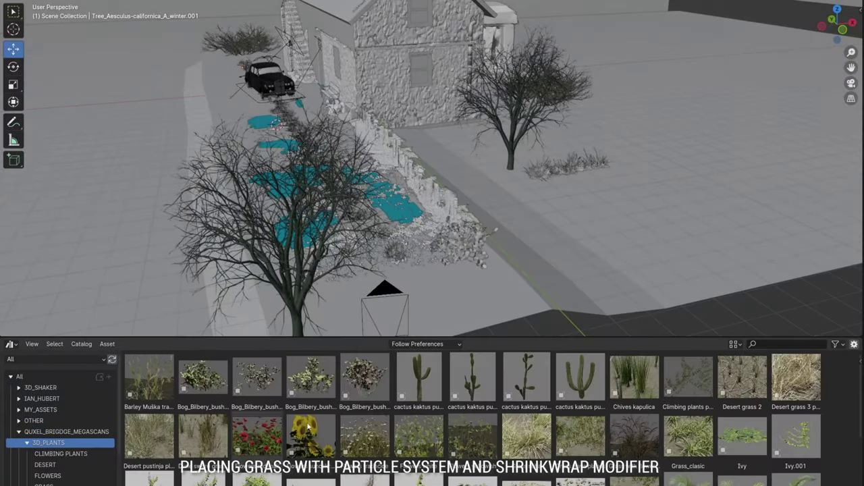
Drop the Grass suha asset on the ground, scale it up, densify and shift it along Y.
drag(613, 218, 610, 217)
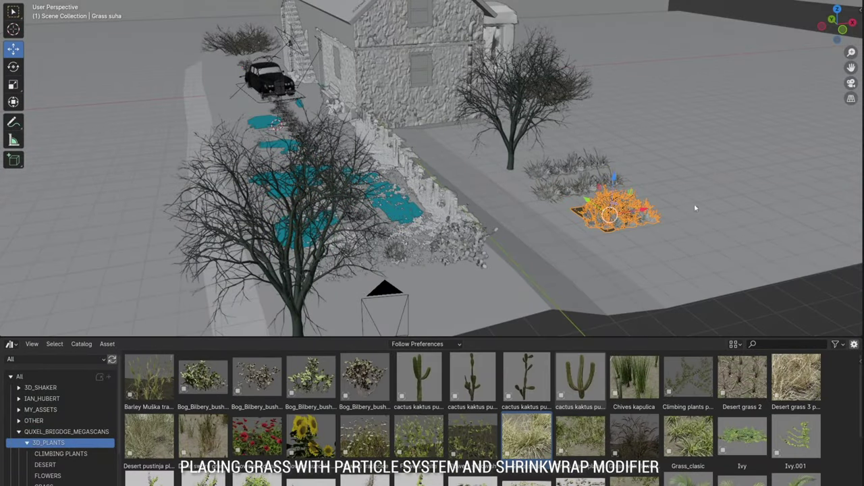
key(s)
click(850, 294)
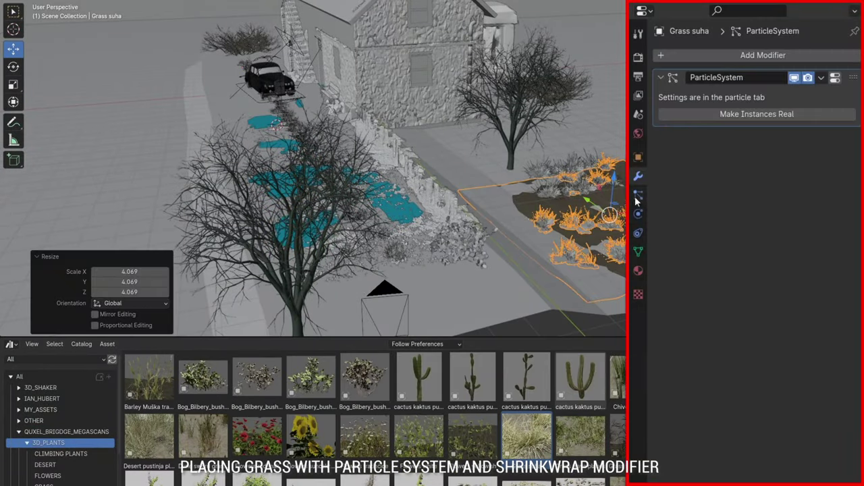
click(637, 195)
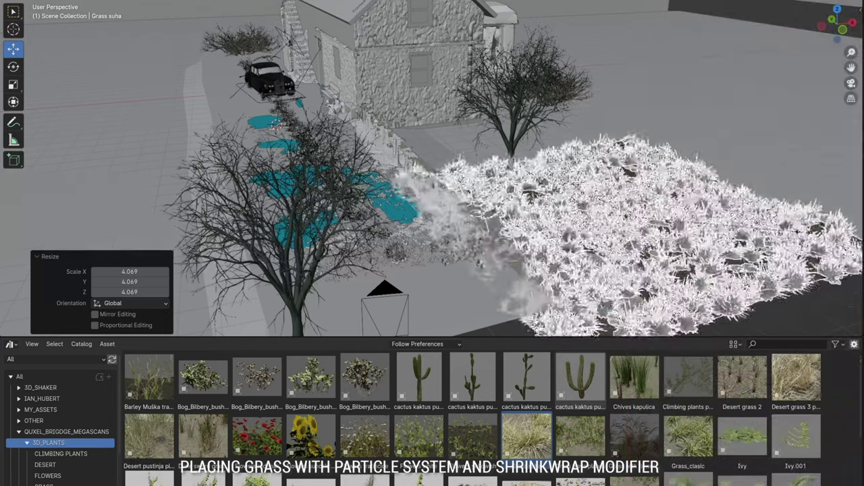
key(g)
key(y)
key(Return)
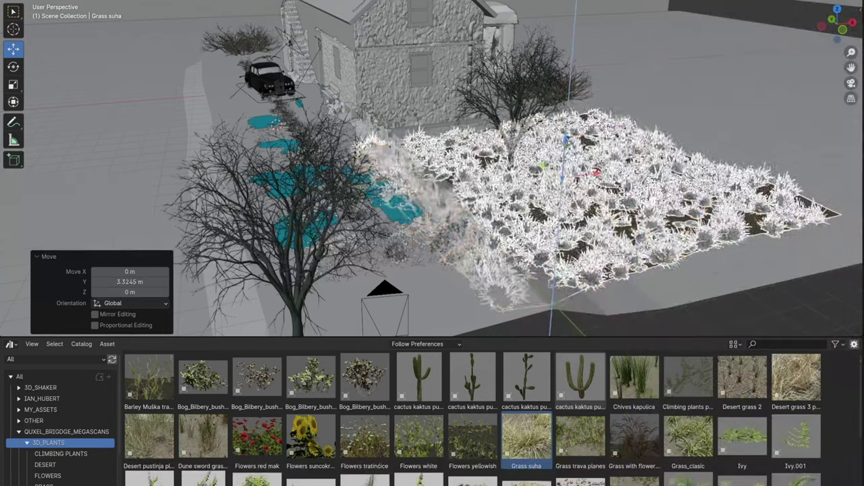
Subdivide the grass mesh and add a Shrinkwrap modifier so it hugs the terrain.
key(Tab)
key(a)
right_click(578, 204)
click(579, 207)
key(Tab)
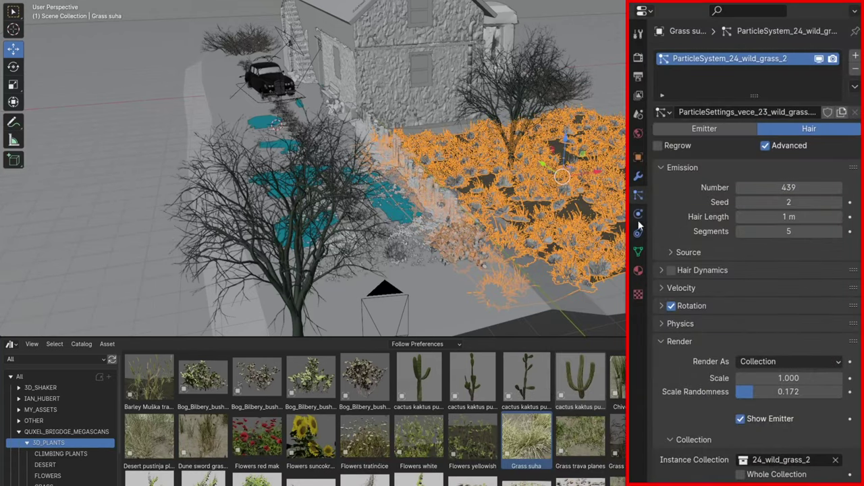
click(639, 178)
click(692, 54)
text(sh)
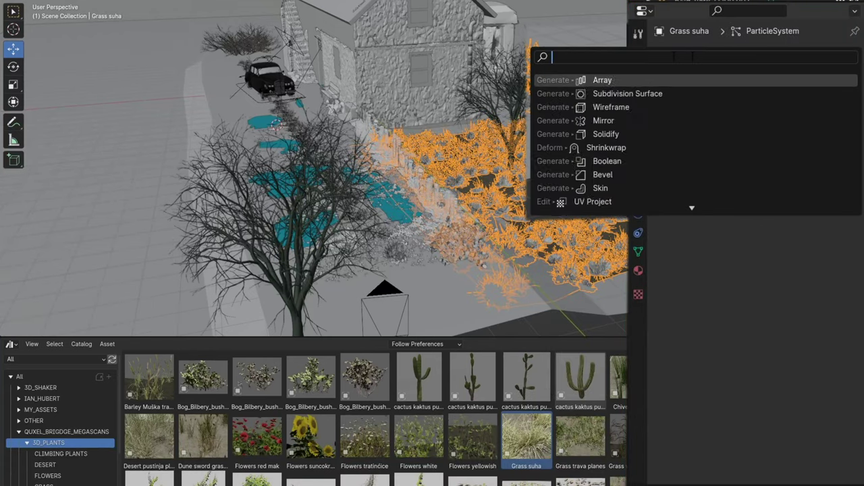
text(r)
key(Return)
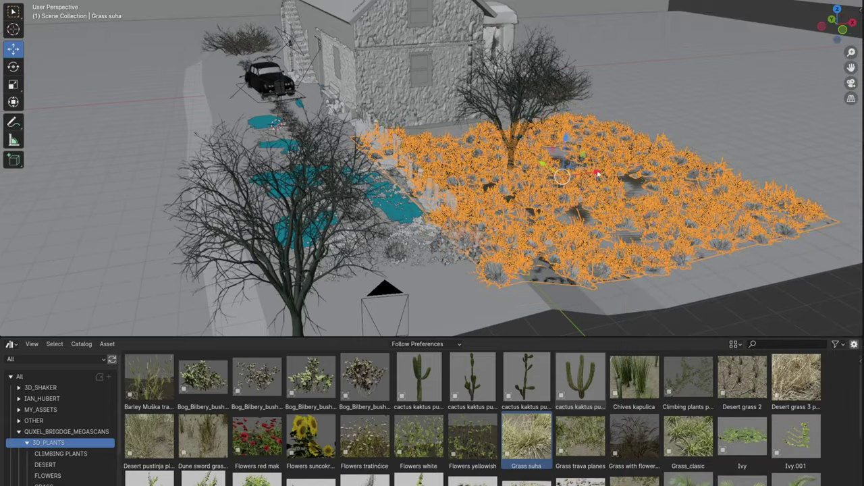
Duplicate the grass patch, then give a linked copy its own particle settings with a lower count.
drag(600, 174, 609, 177)
middle_drag(609, 176, 609, 215)
key(shift+d)
key(x)
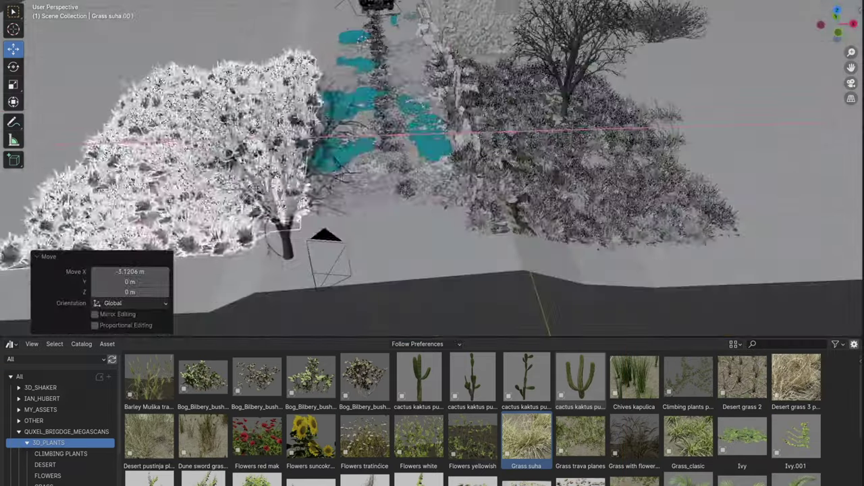
key(alt+d)
key(y)
key(Return)
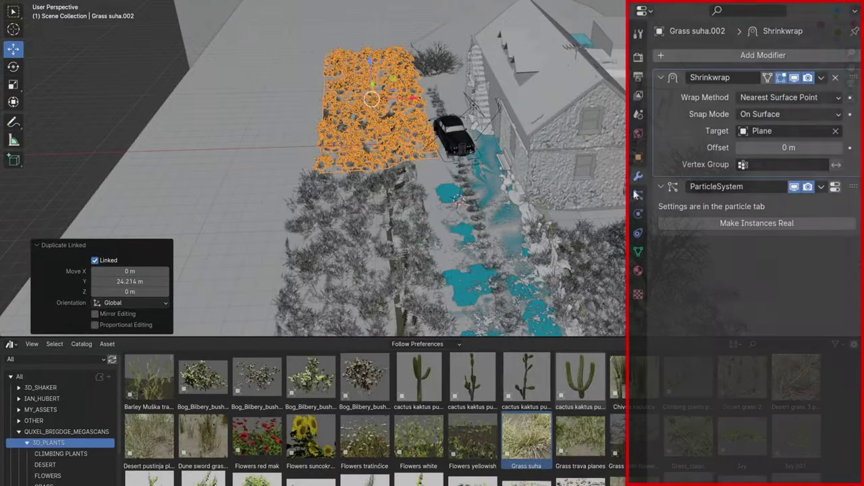
click(638, 196)
click(842, 114)
drag(789, 187, 749, 187)
Turn a copy into a narrow strip along the path with smaller grass clumps.
key(alt+d)
key(Escape)
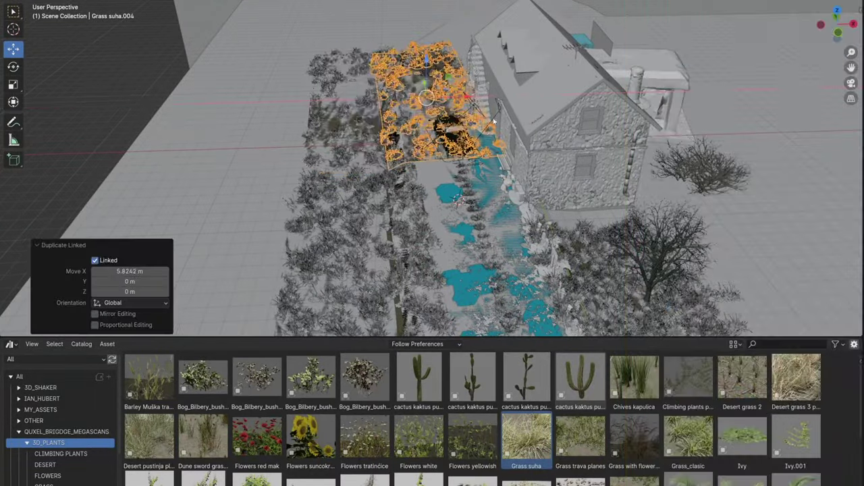
key(s)
key(x)
click(425, 12)
key(s)
key(y)
click(431, 102)
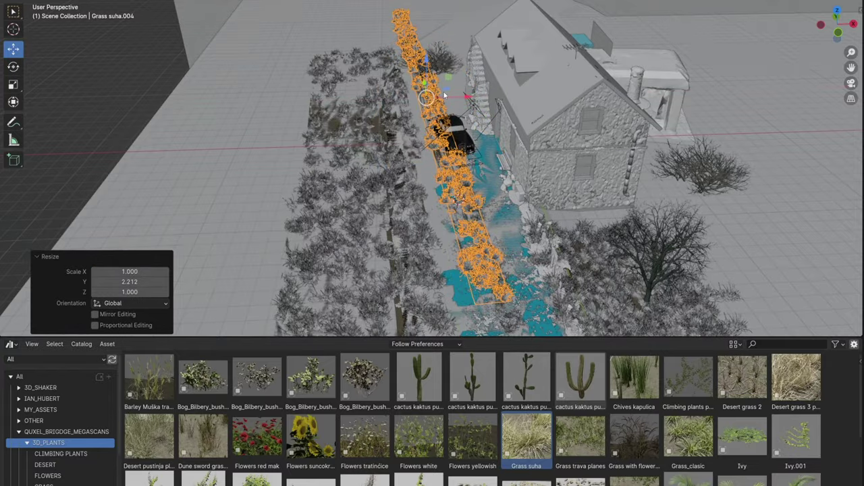
key(g)
key(y)
click(475, 158)
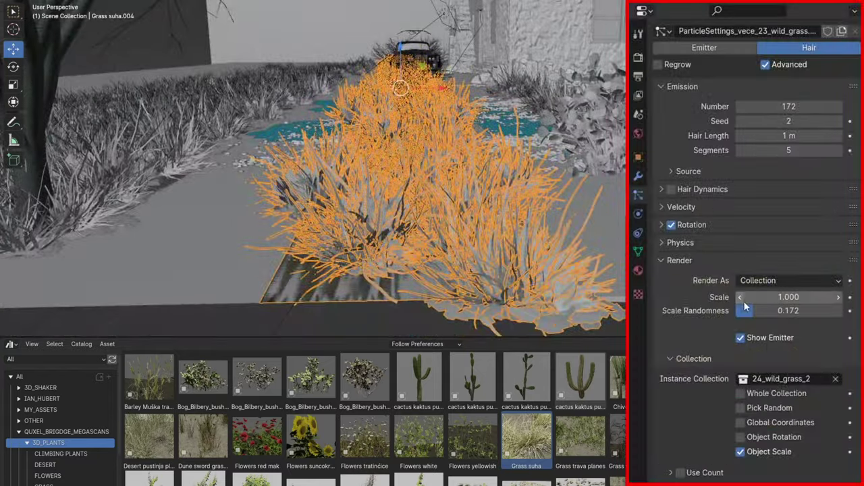
drag(744, 306, 706, 306)
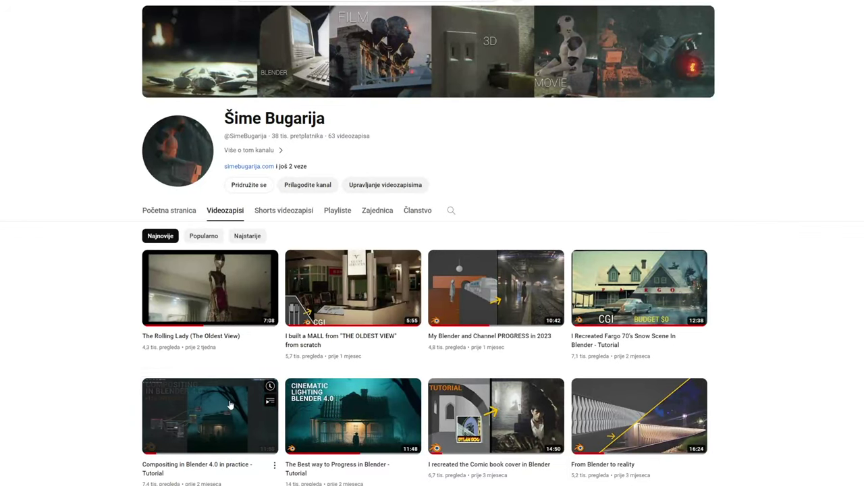
Open the 'Compositing in Blender 4.0 in practice - Tutorial' video from the channel's Videos tab.
click(229, 405)
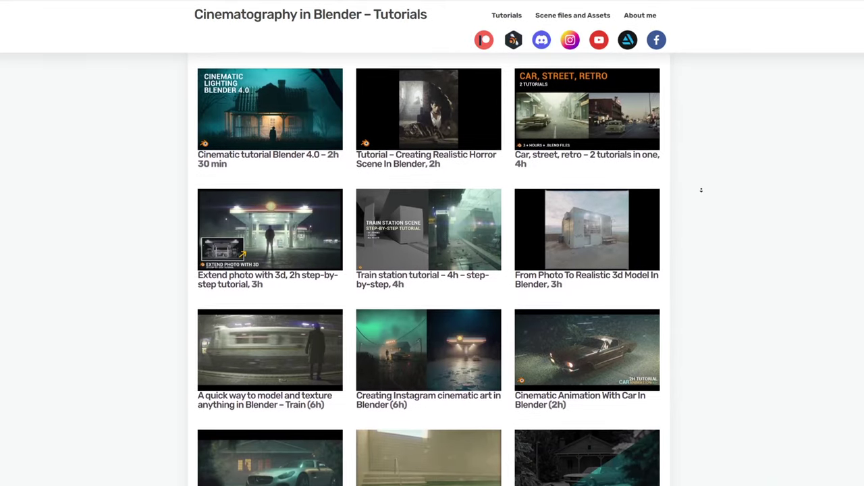
scroll(701, 190, down, 3)
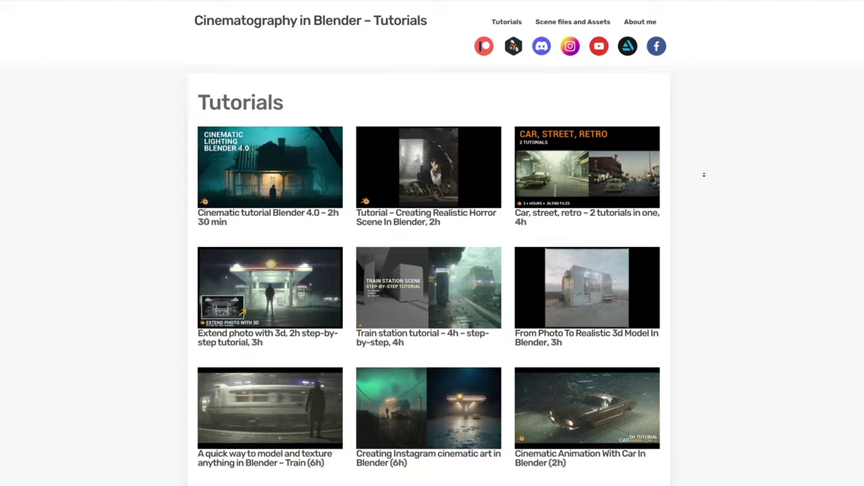
Scroll down the Tutorials page to the Poolrooms In Blender course listing.
scroll(704, 175, down, 1)
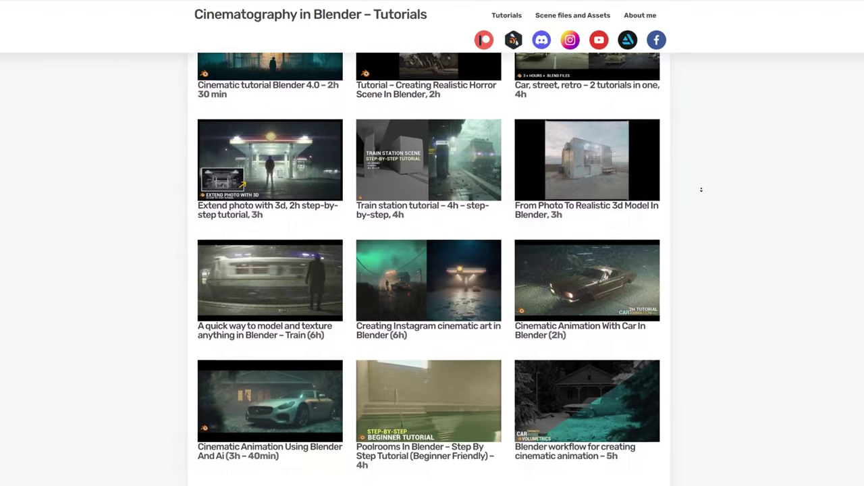